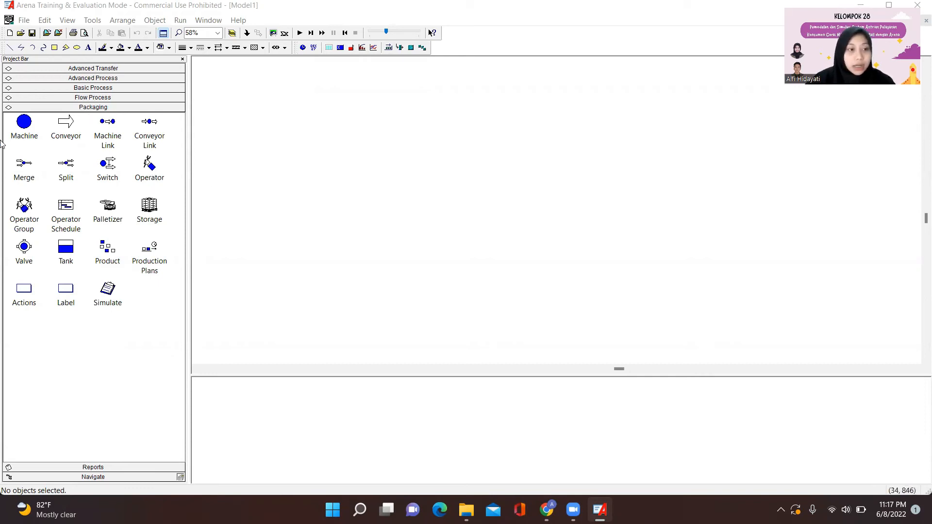
Step: Place a Create module at the start of the empty model and an Assign module connected after it
click(111, 92)
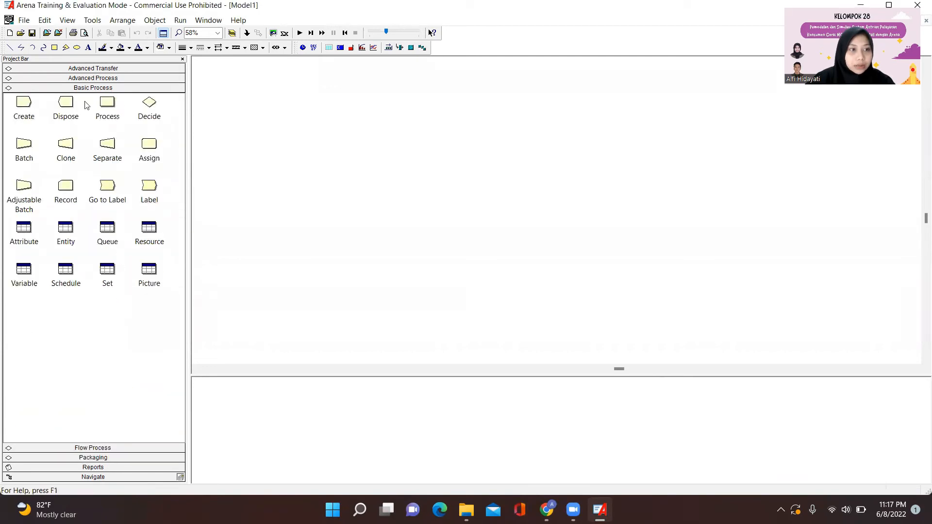
drag(24, 104, 240, 106)
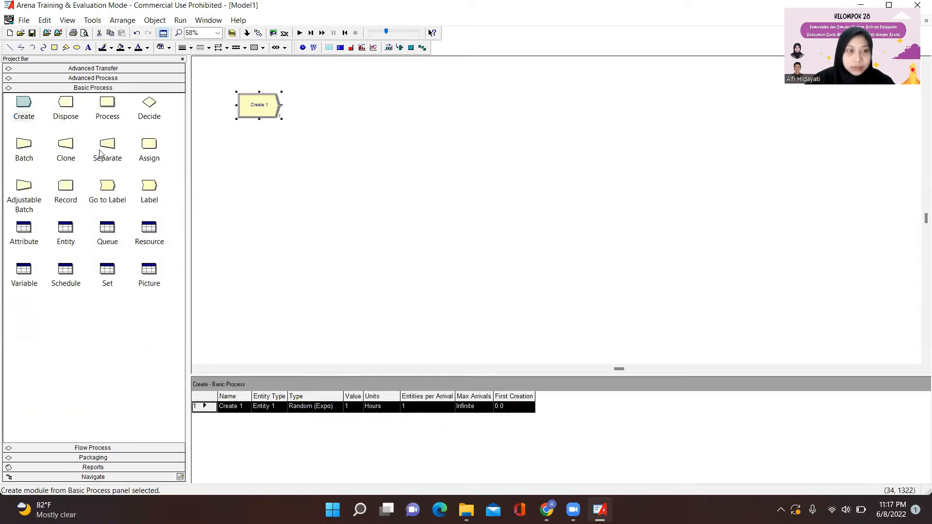
drag(149, 144, 307, 107)
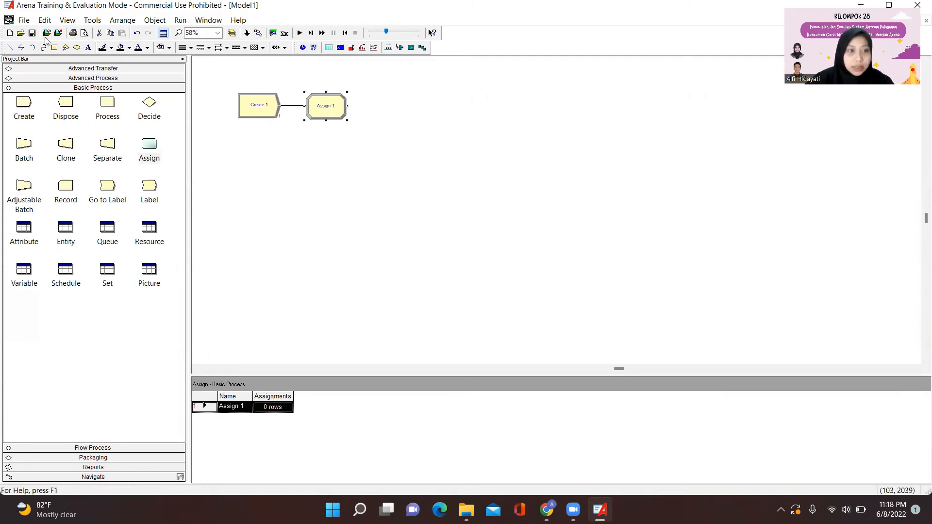
Step: Add a Station module from the Advanced Transfer set, connected after the Assign module
click(109, 78)
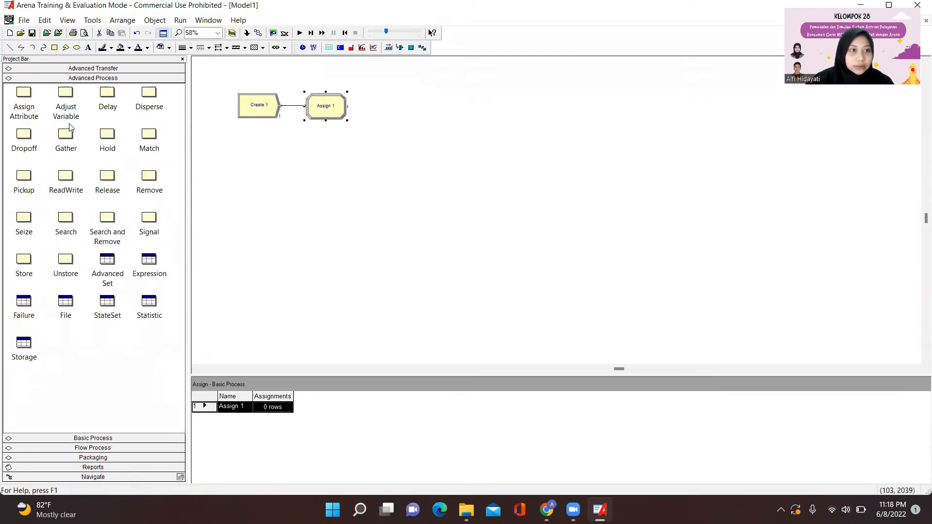
click(95, 70)
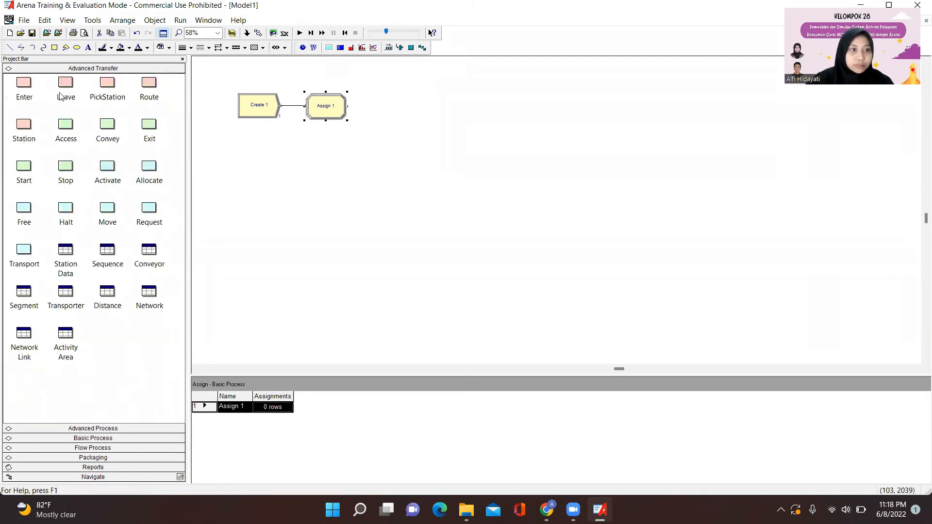
drag(24, 125, 367, 109)
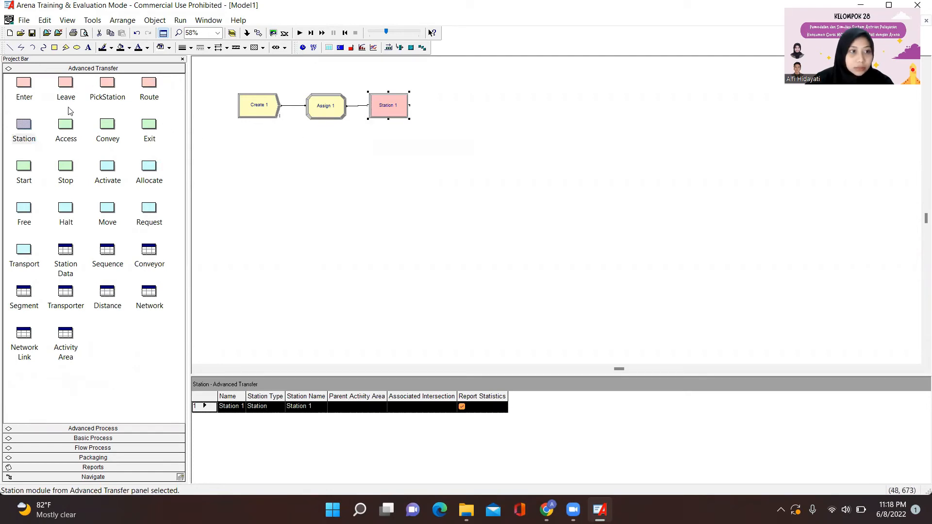
Step: Add three Process modules from the Basic Process set in a connected row after the Station module
click(121, 429)
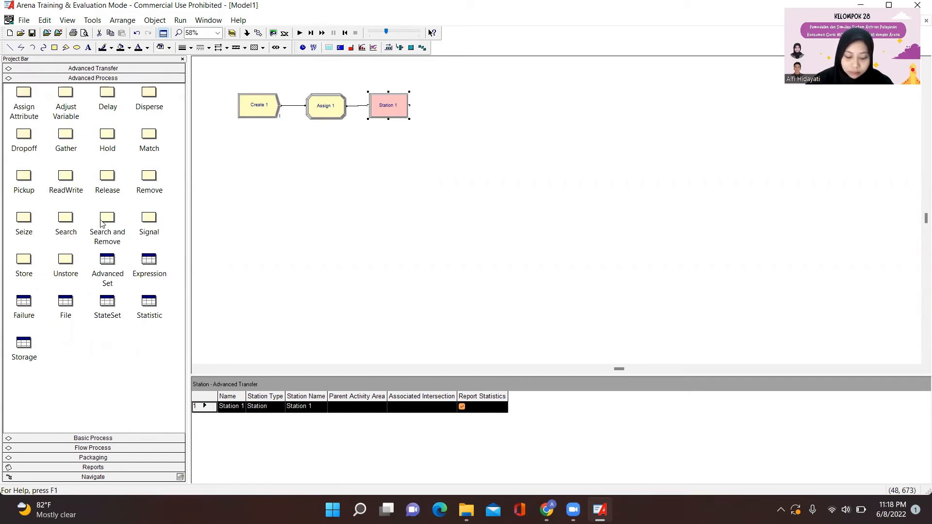
click(110, 438)
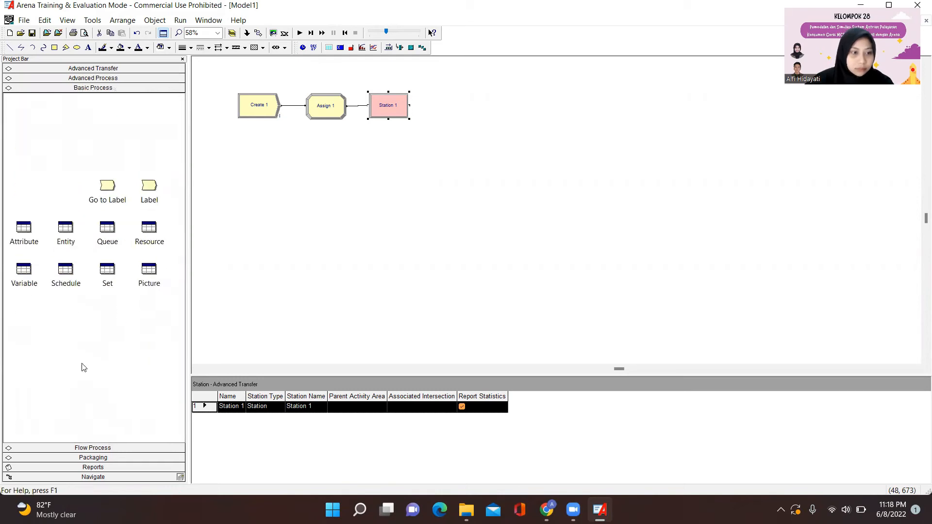
drag(107, 102, 439, 111)
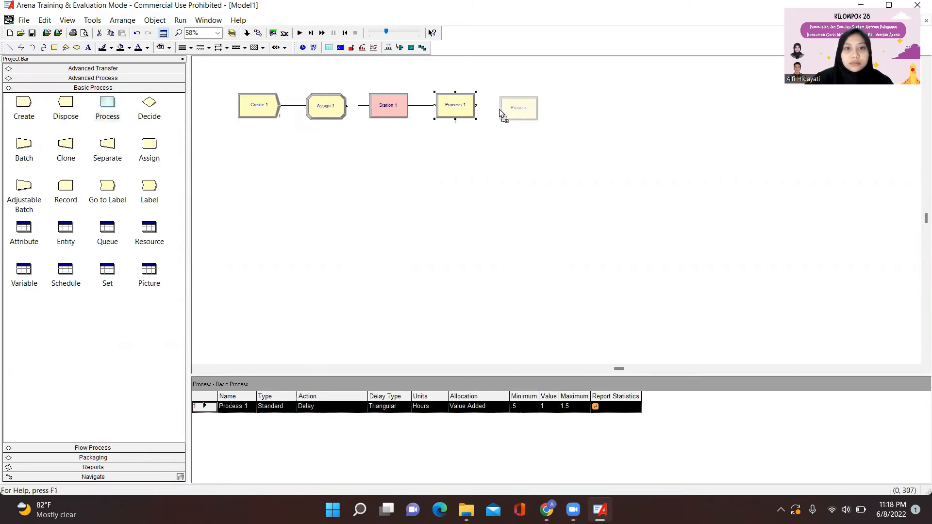
drag(501, 115, 522, 106)
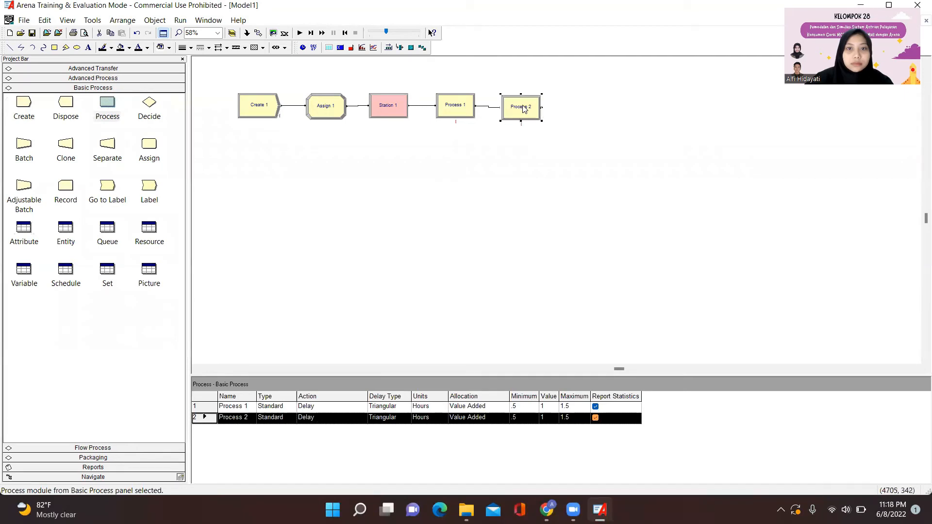
click(112, 106)
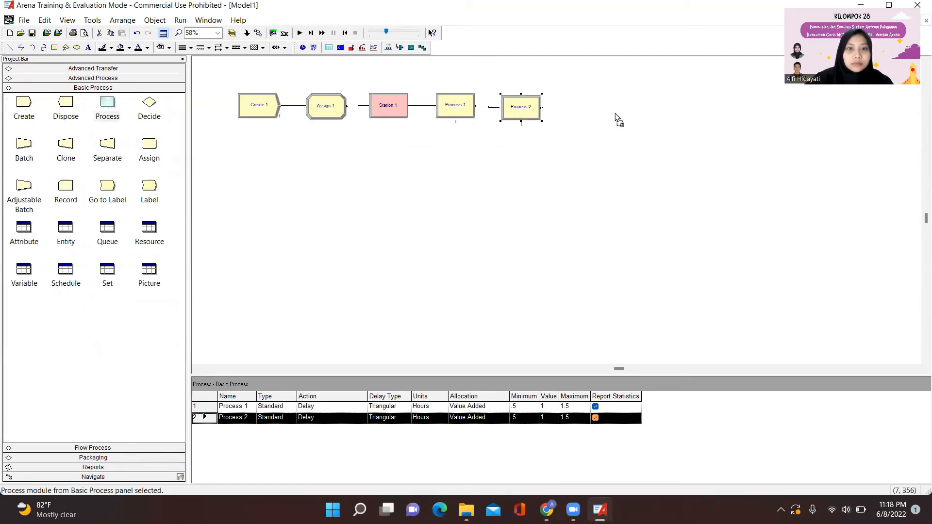
click(570, 112)
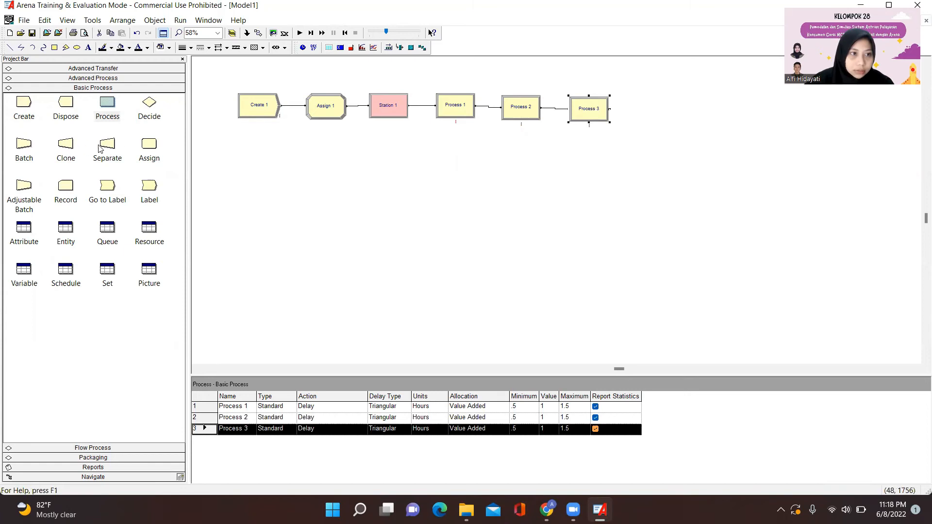
Step: Complete the flow with a Record module after the third Process module and a Dispose module at the end
mouse_move(66, 186)
mouse_down()
mouse_move(451, 155)
mouse_move(633, 106)
mouse_up()
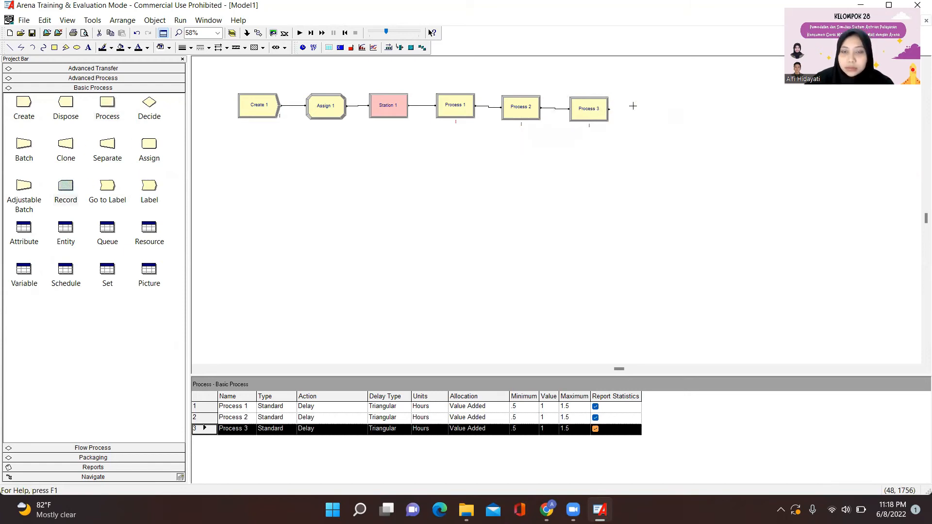
click(633, 106)
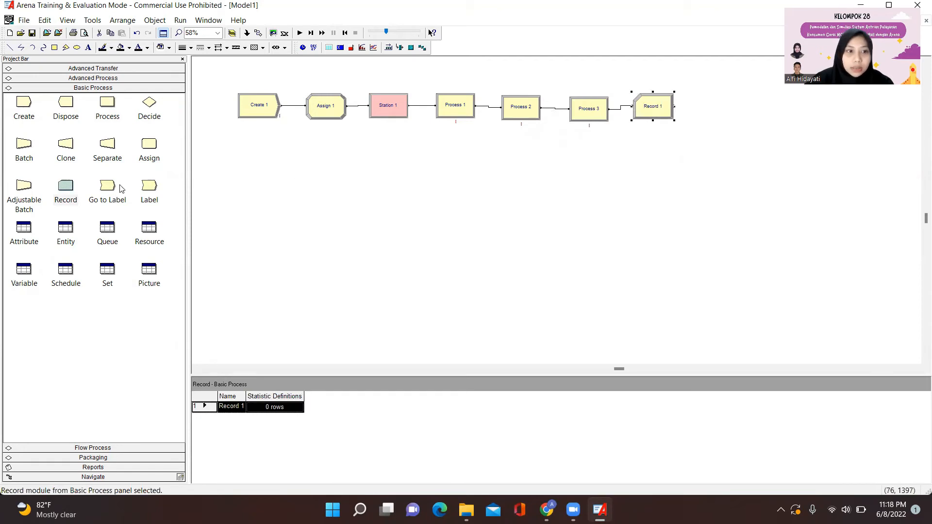
mouse_move(72, 103)
mouse_down()
mouse_move(203, 129)
mouse_move(698, 106)
mouse_up()
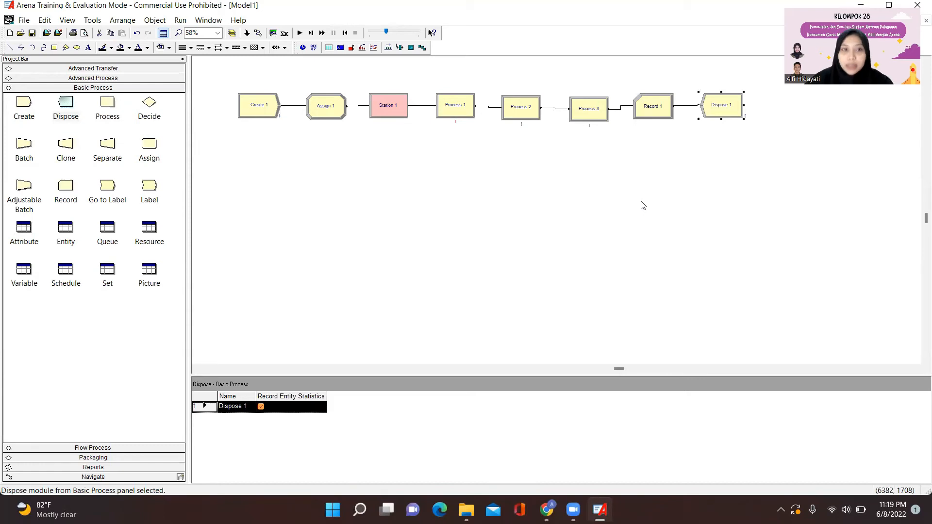
Step: Rename the Create module as Customer Datang and set its Max Arrivals to 1
click(270, 104)
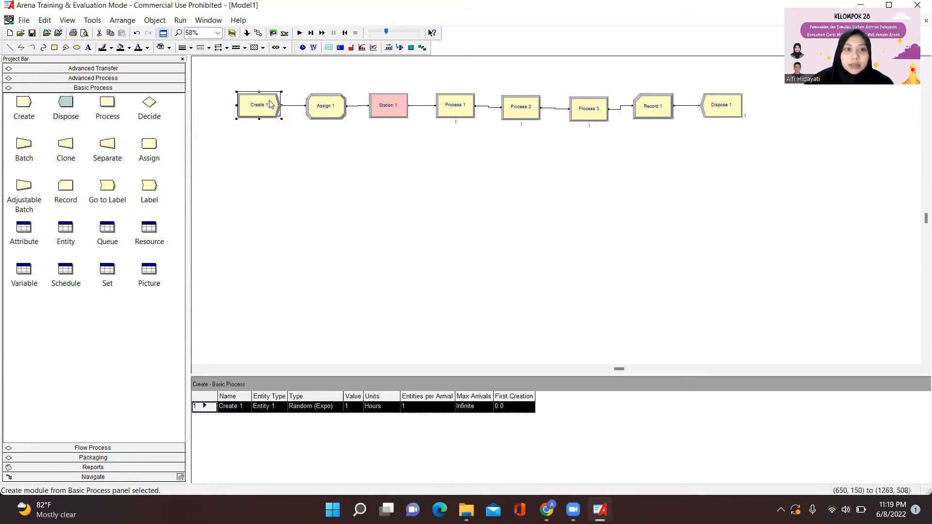
double_click(270, 104)
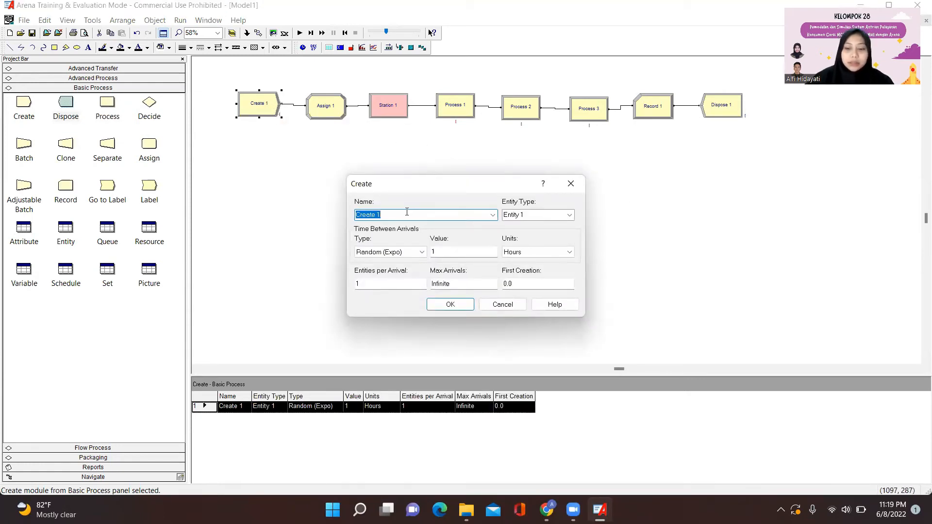
key(BackSpace)
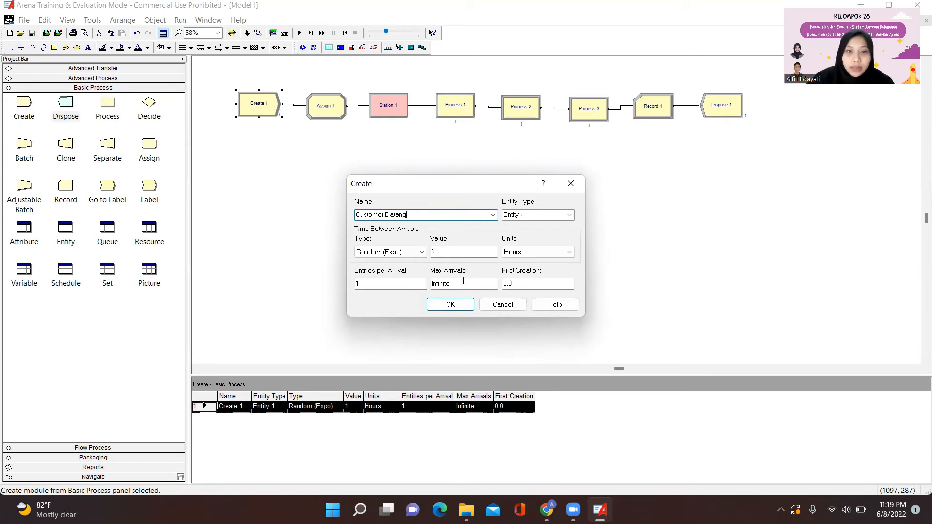
drag(463, 281, 433, 284)
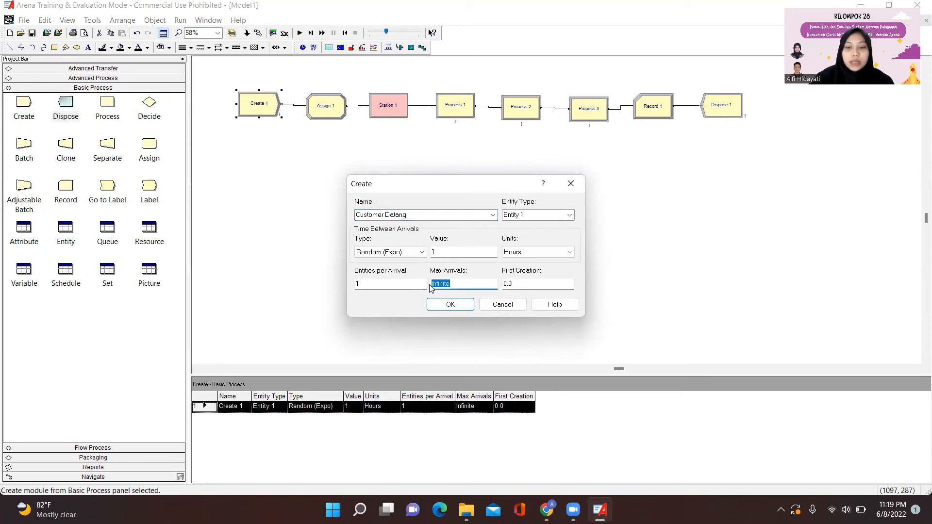
text(1)
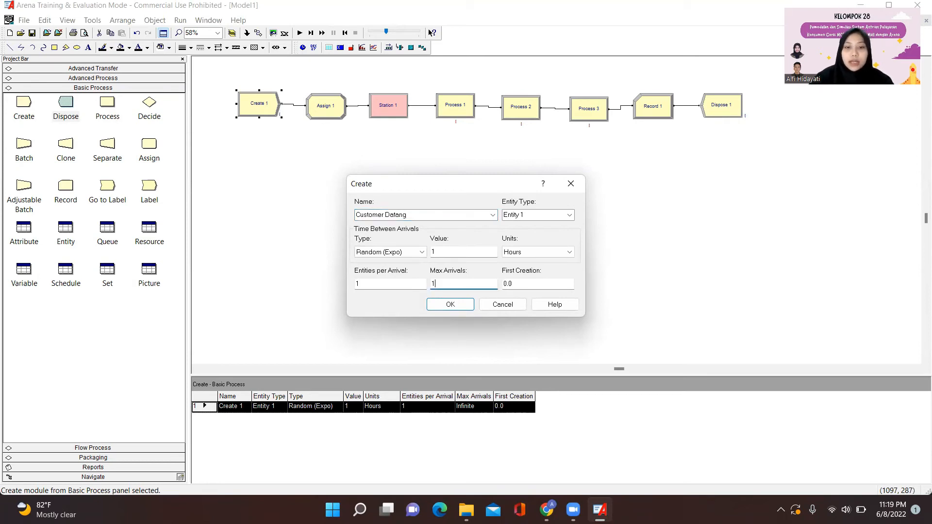
click(464, 305)
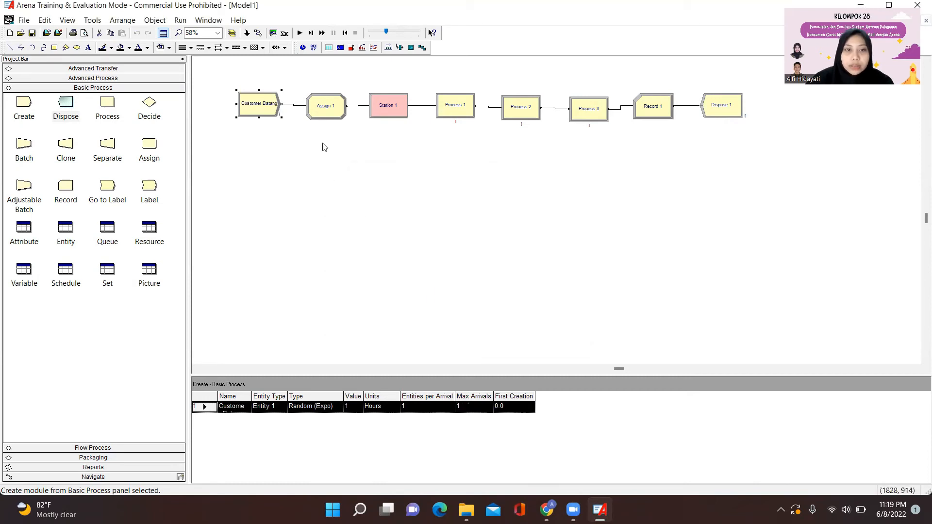
Step: Move the Customer Datang module slightly to the left to widen its gap to the Assign module
click(330, 114)
click(274, 113)
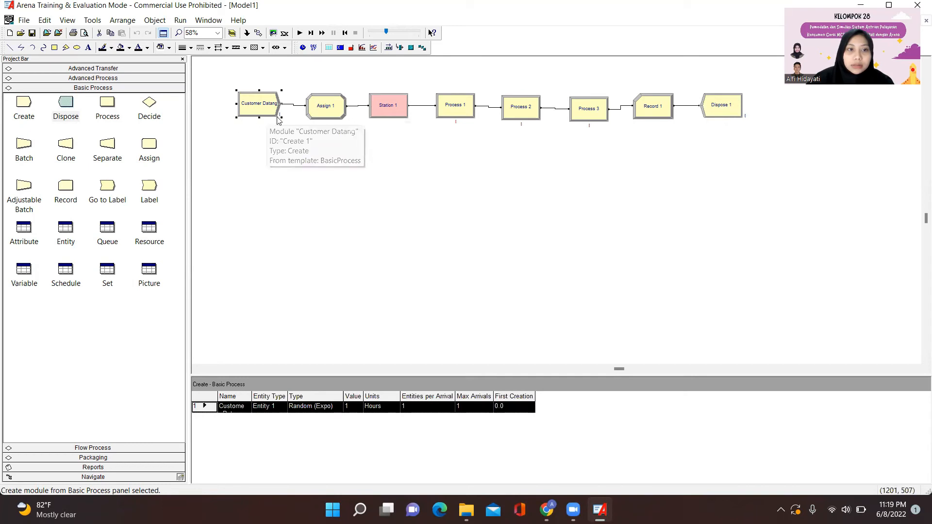
drag(269, 106, 258, 106)
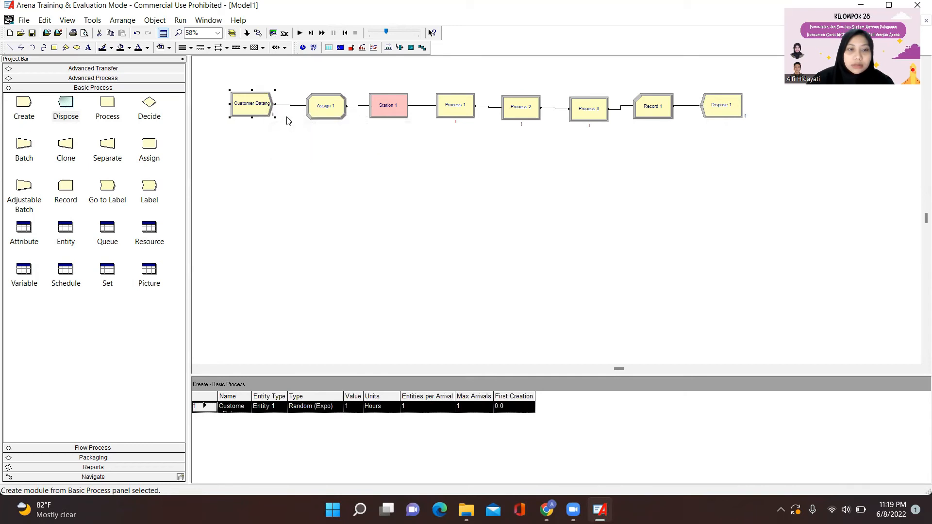
Step: Add an Entity Type assignment with the entity type Customer 1 to the Assign 1 module
click(321, 108)
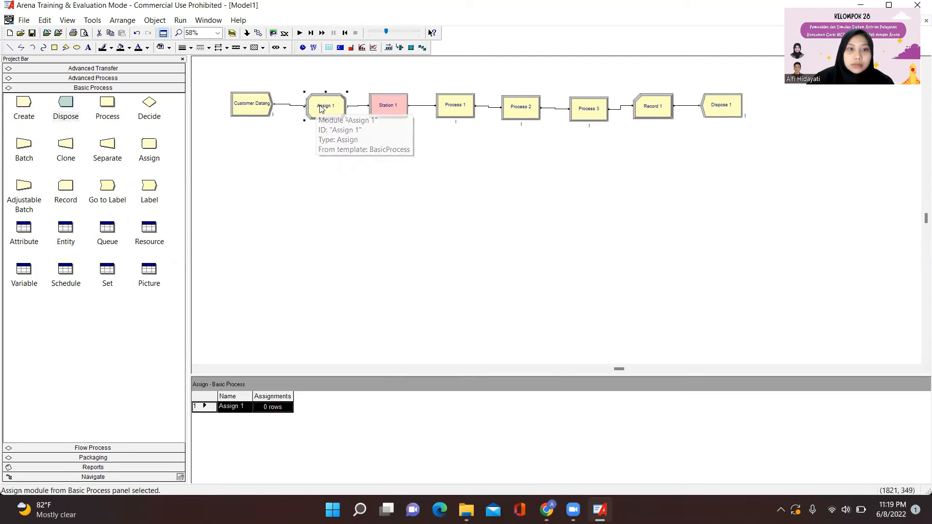
double_click(322, 108)
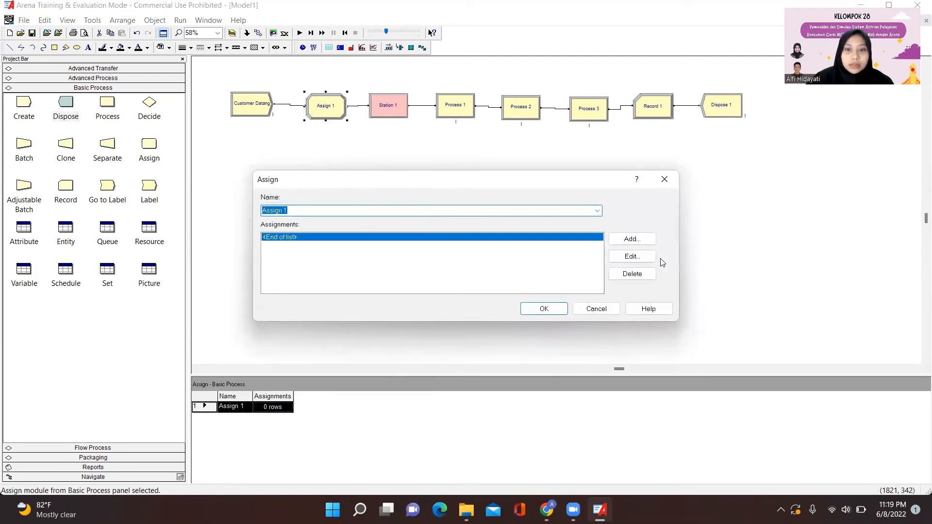
click(636, 240)
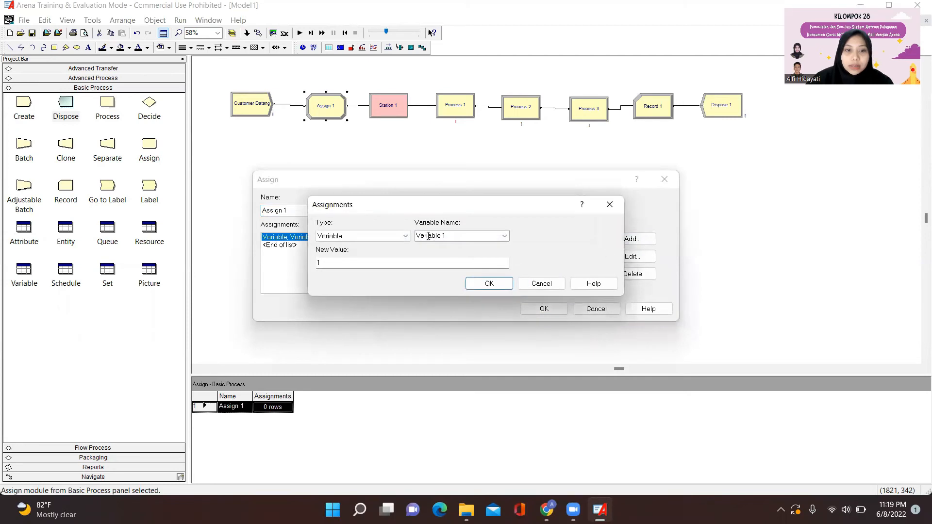
click(394, 236)
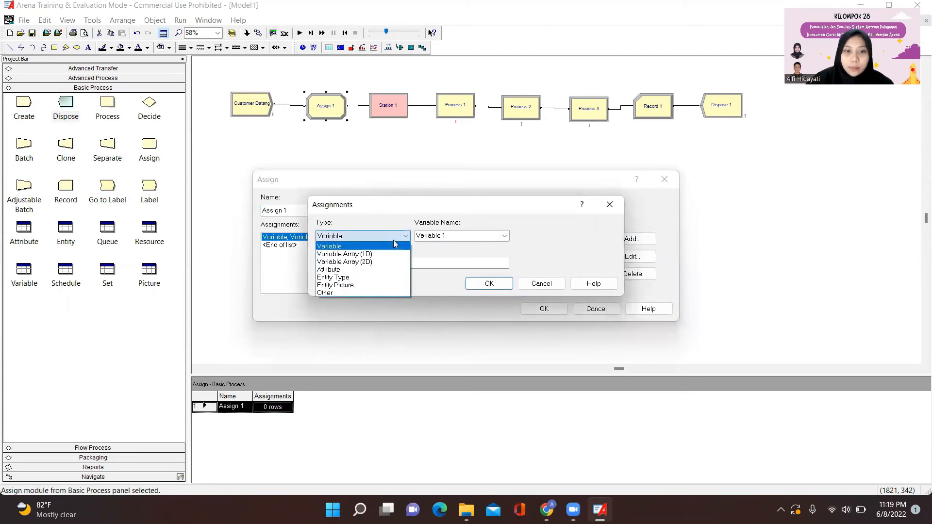
click(385, 280)
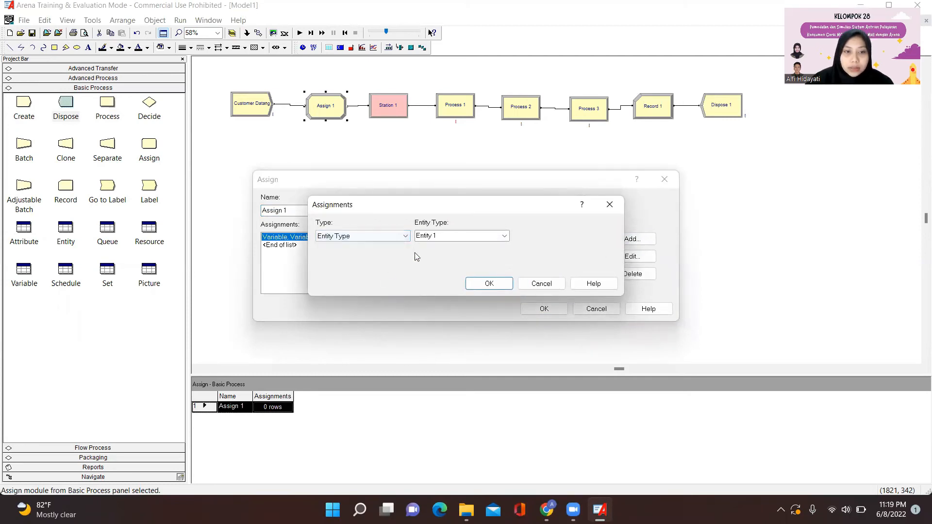
click(468, 234)
key(BackSpace)
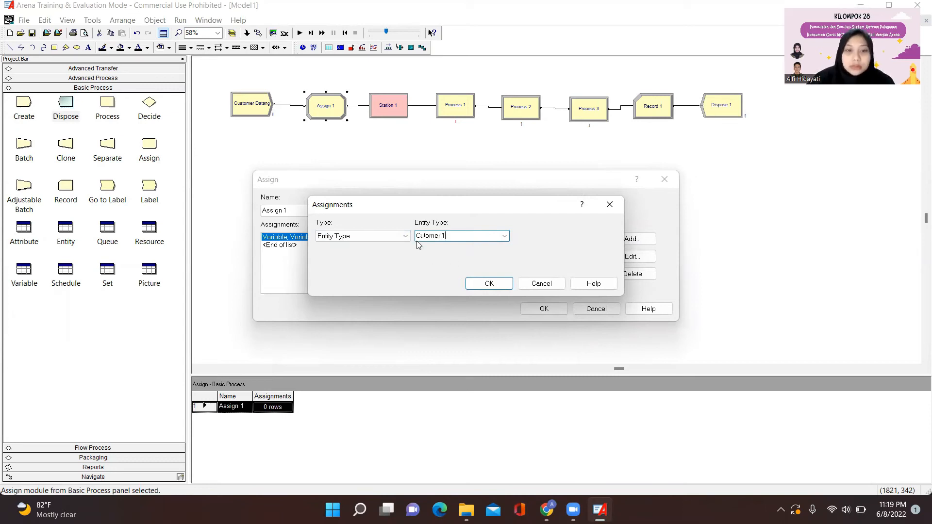
click(490, 284)
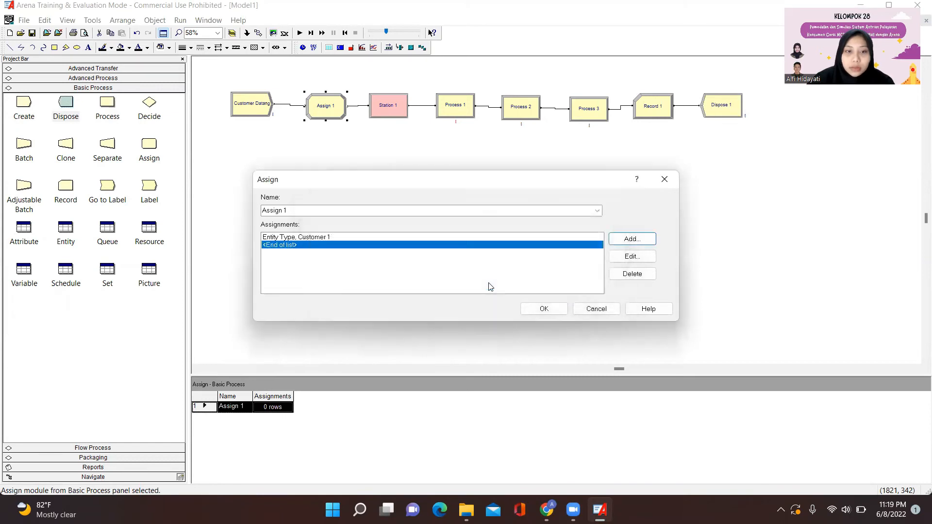
Step: Add an Entity Picture assignment using Picture.Bike to the Assign 1 module
click(631, 239)
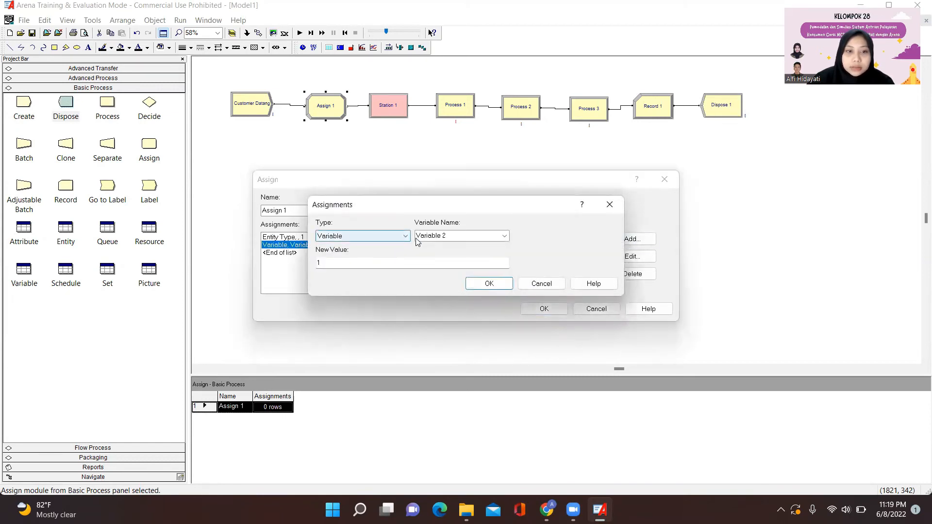
click(387, 236)
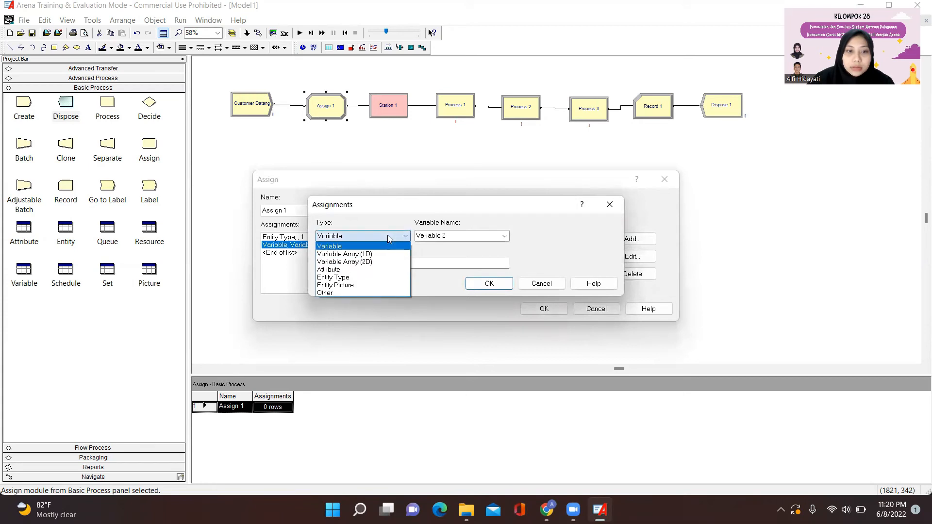
click(380, 286)
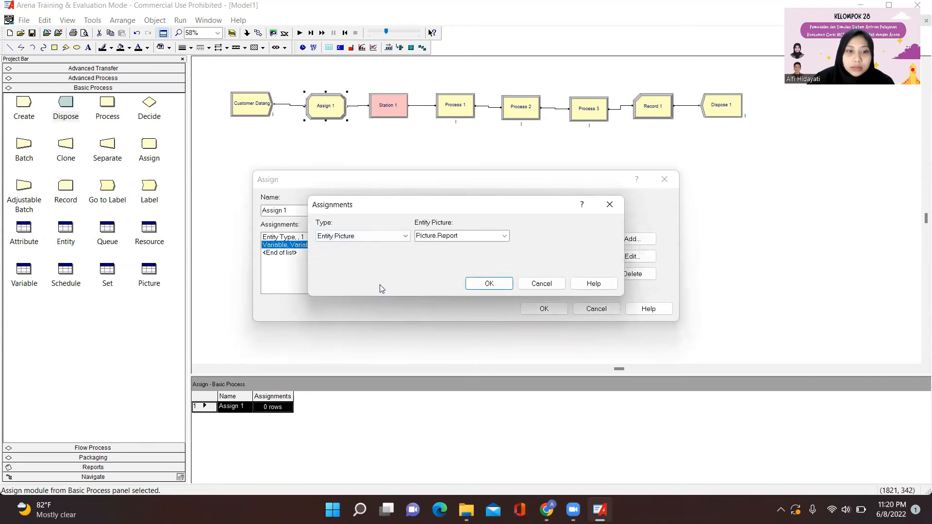
click(504, 236)
scroll(462, 277, up, 6)
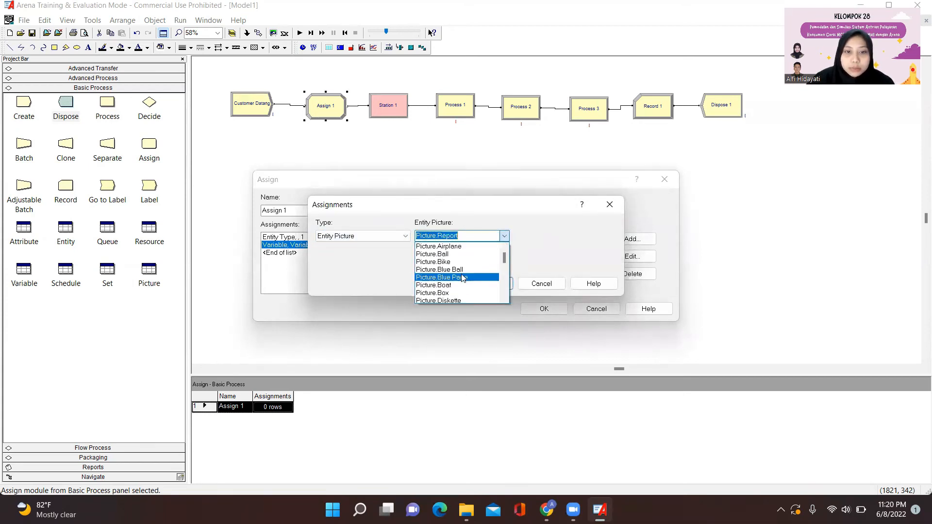
click(459, 261)
click(509, 285)
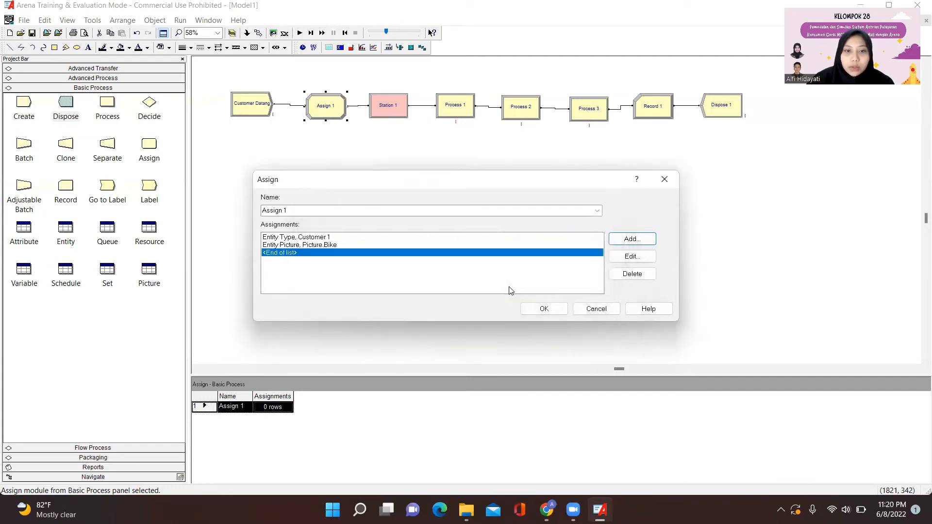
Step: Accept the Assign 1 assignments and rename the Station 1 module as Stasiun Customer
click(547, 309)
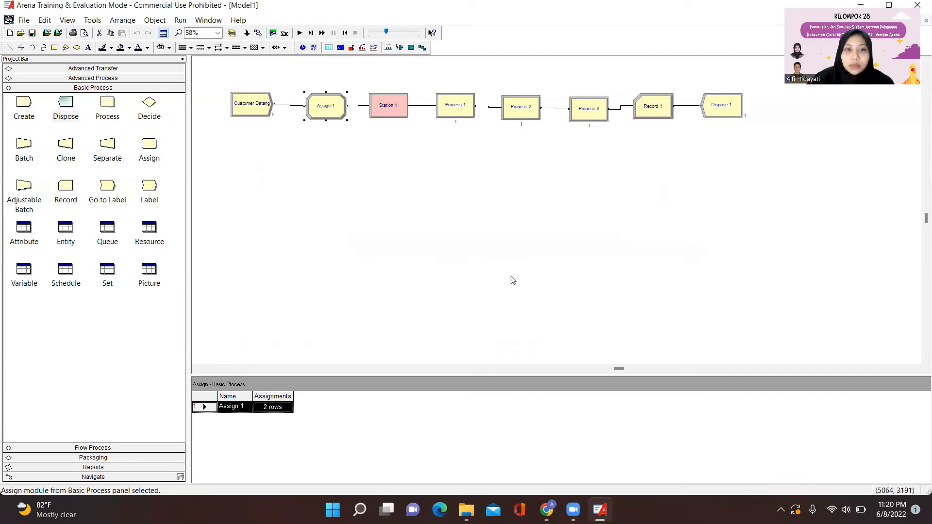
click(381, 113)
double_click(381, 113)
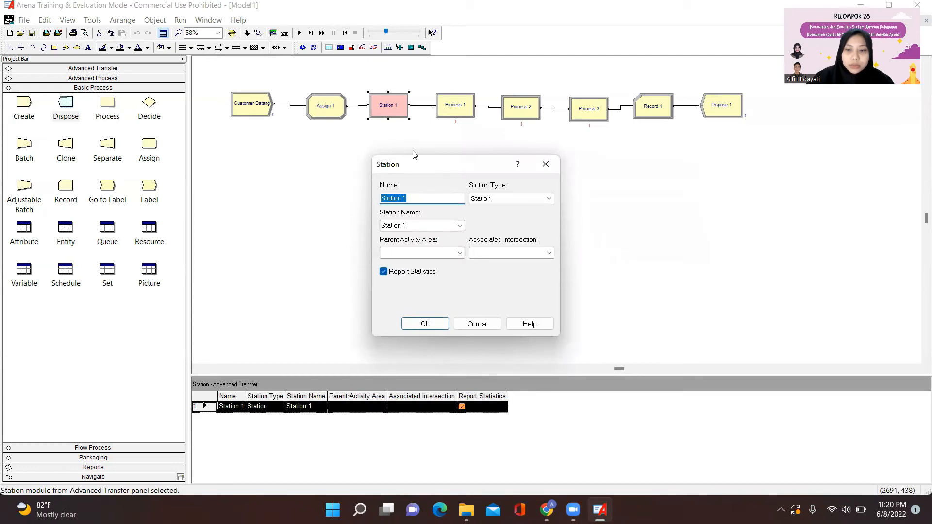
key(BackSpace)
text(S)
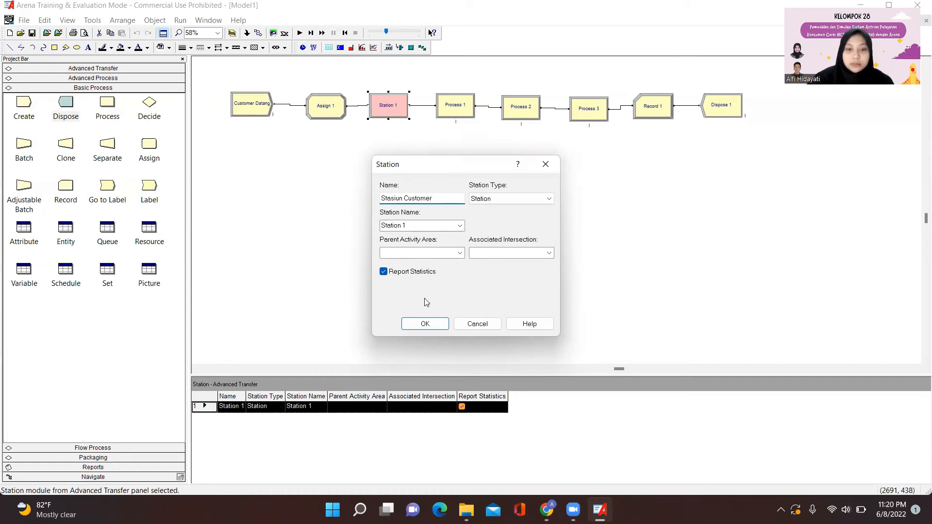
click(425, 324)
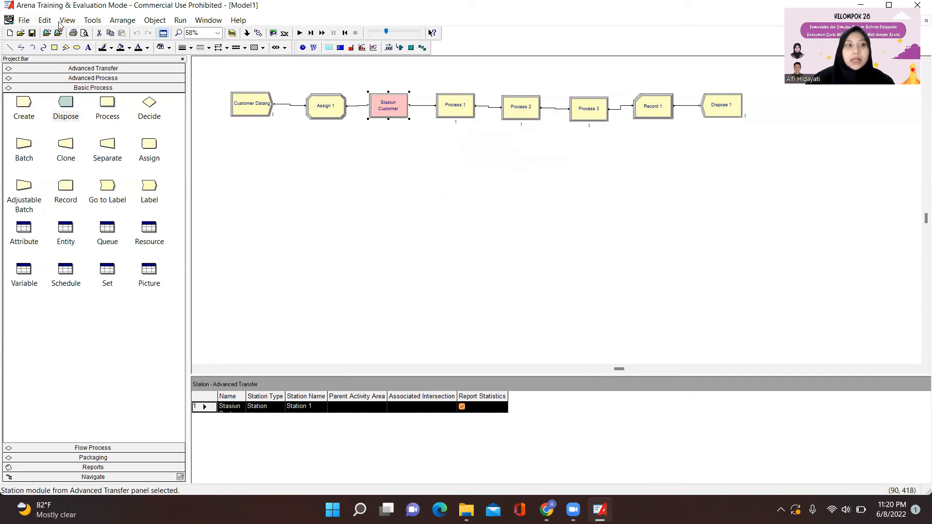
Step: Launch Input Analyzer and load the existing data file Selisih kedatangan 1 into a new document
click(93, 21)
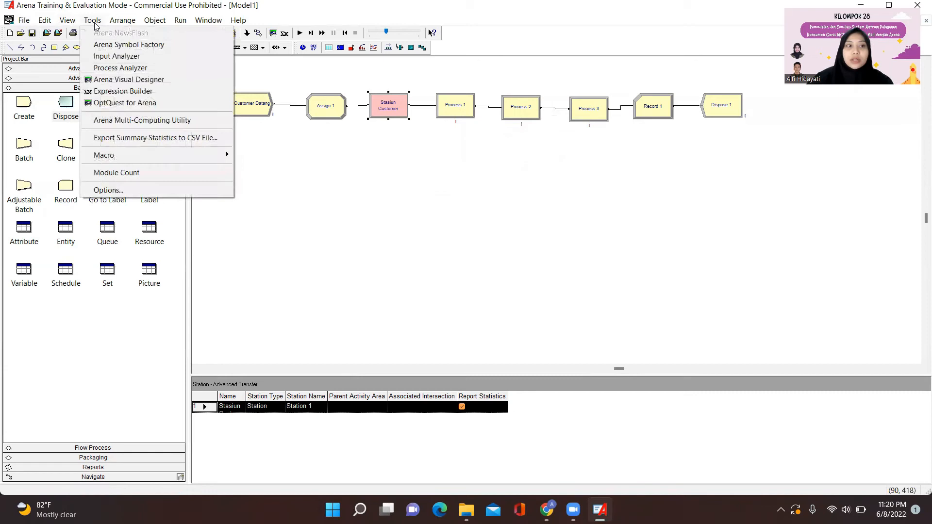
click(105, 57)
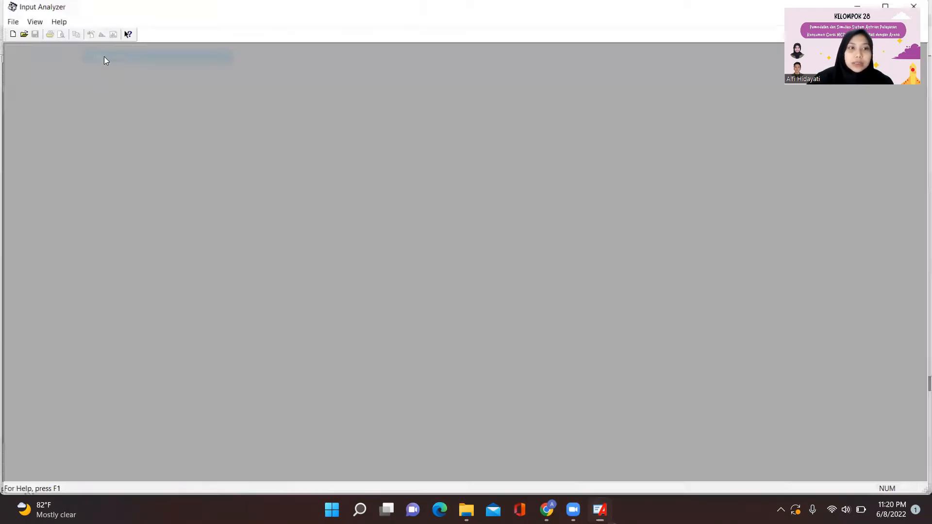
click(9, 21)
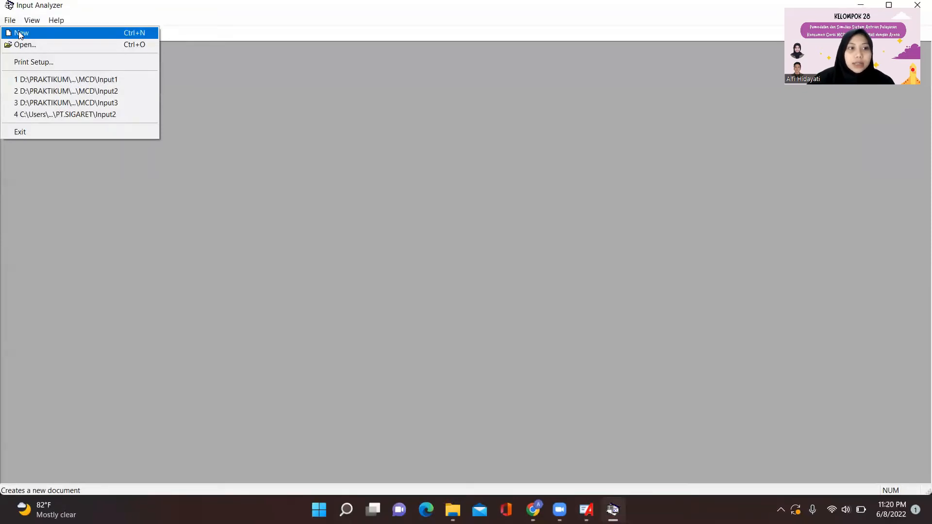
click(18, 31)
click(16, 23)
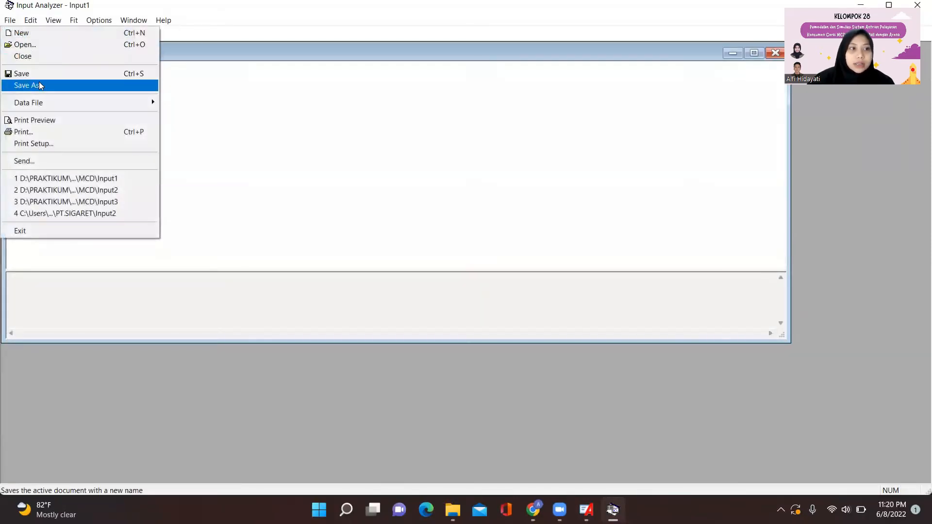
mouse_move(125, 104)
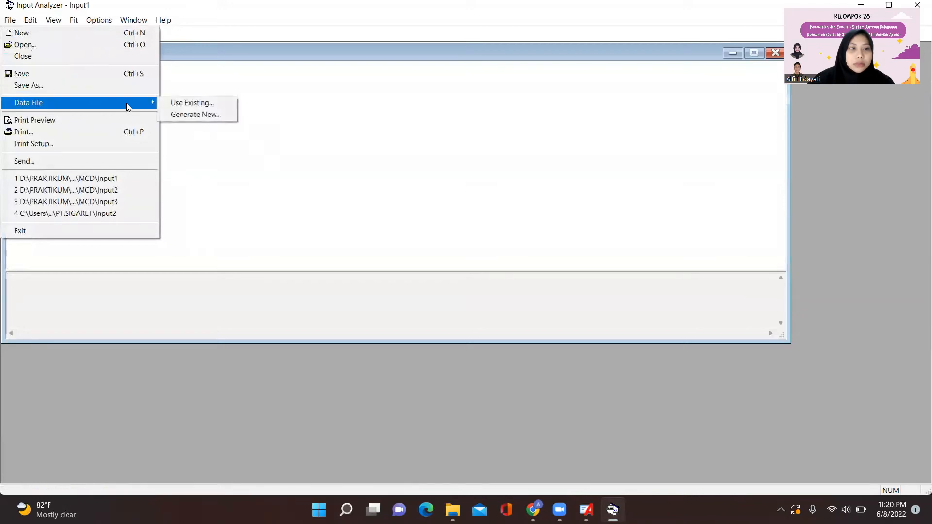
click(167, 103)
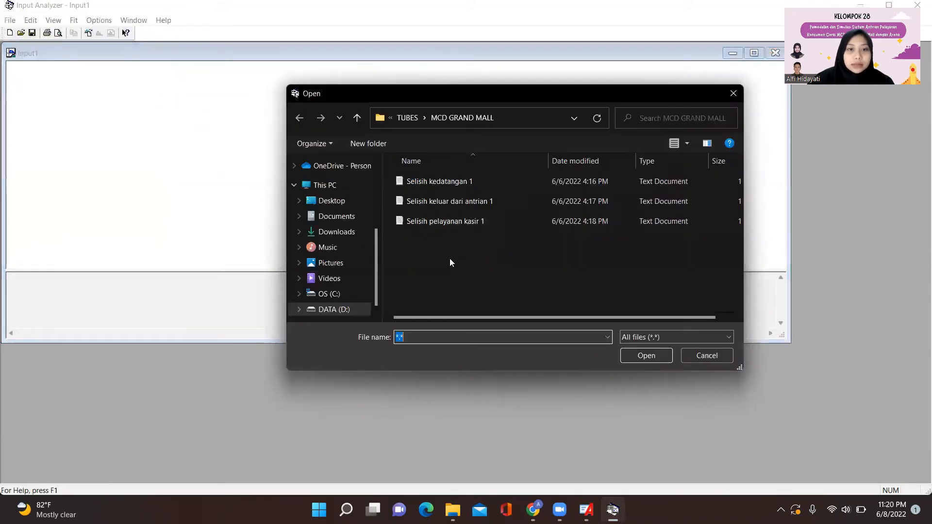
click(451, 187)
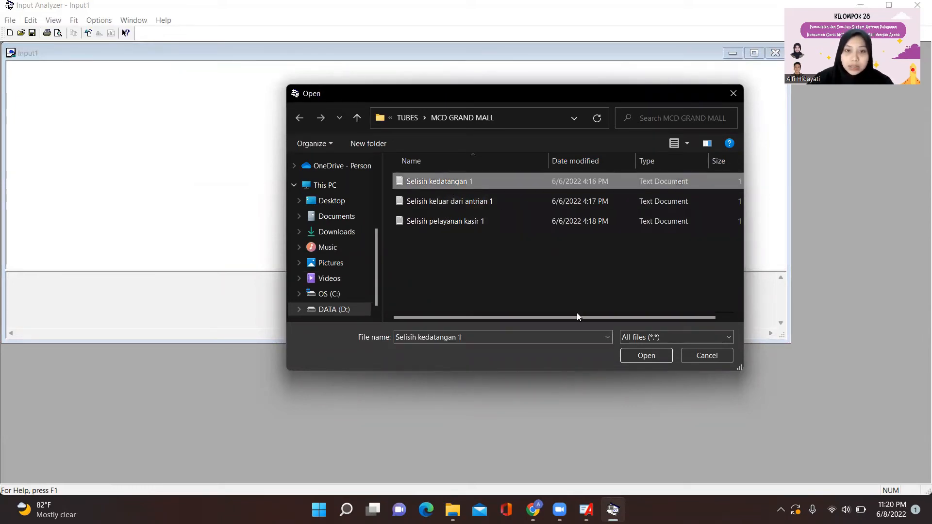
click(654, 358)
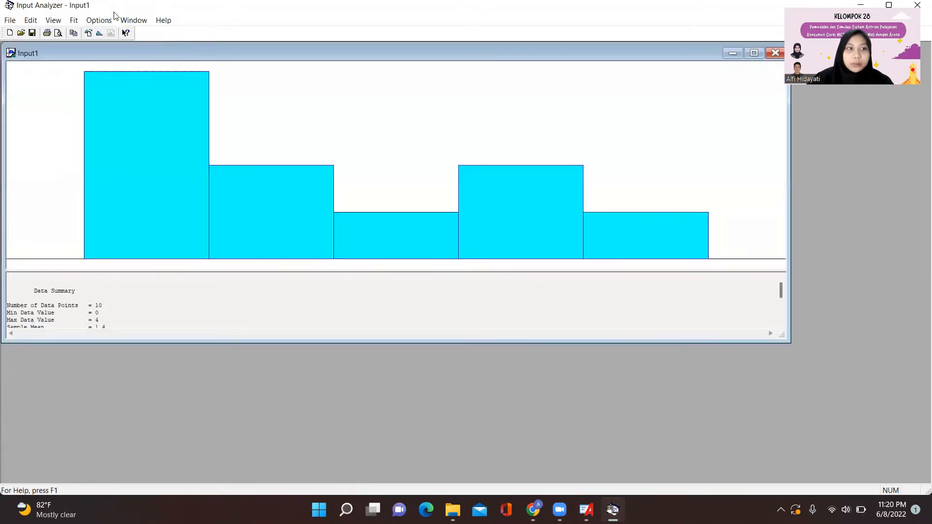
Step: Fit all distributions to the Selisih kedatangan 1 data and copy the best-fit expression from the distribution summary
click(74, 20)
click(95, 175)
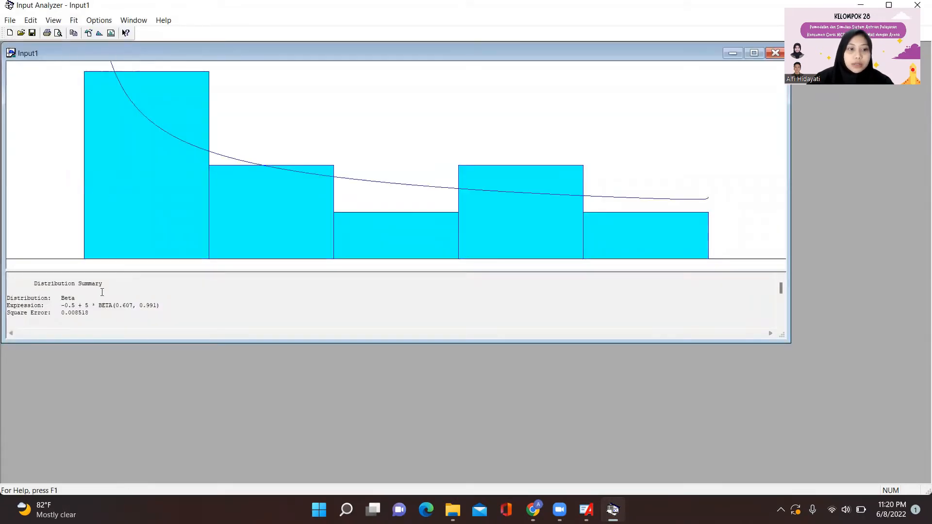
drag(61, 310, 187, 307)
key(ctrl+c)
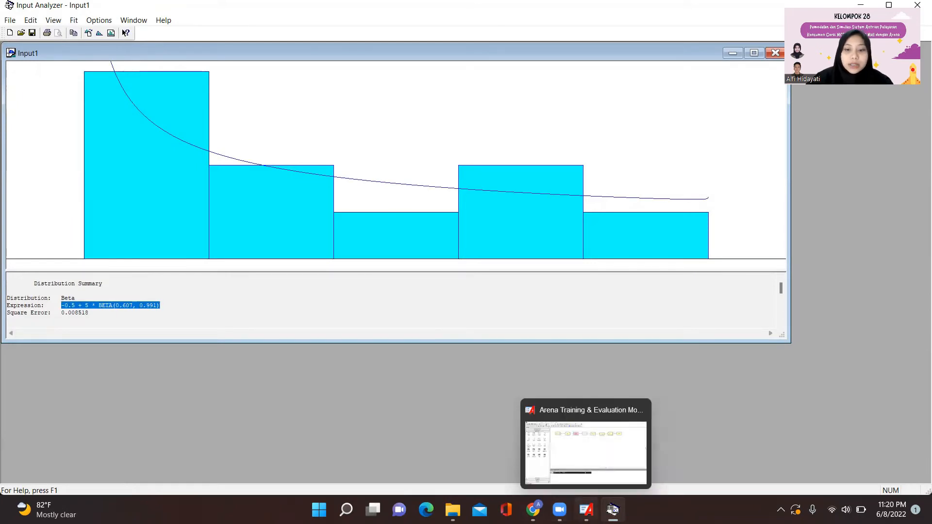
Step: Switch back to the Arena model and rename the Process 1 module as Selisih Kedatangan
click(587, 510)
click(462, 110)
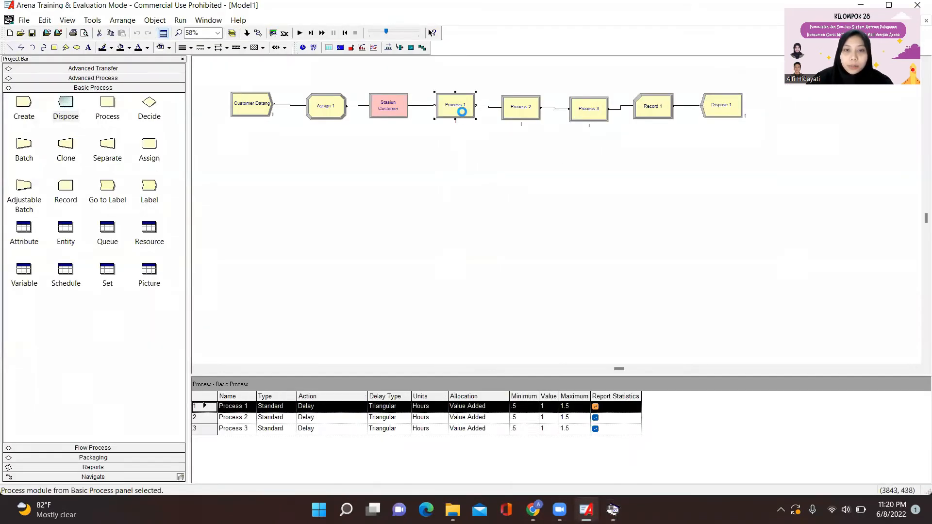
key(BackSpace)
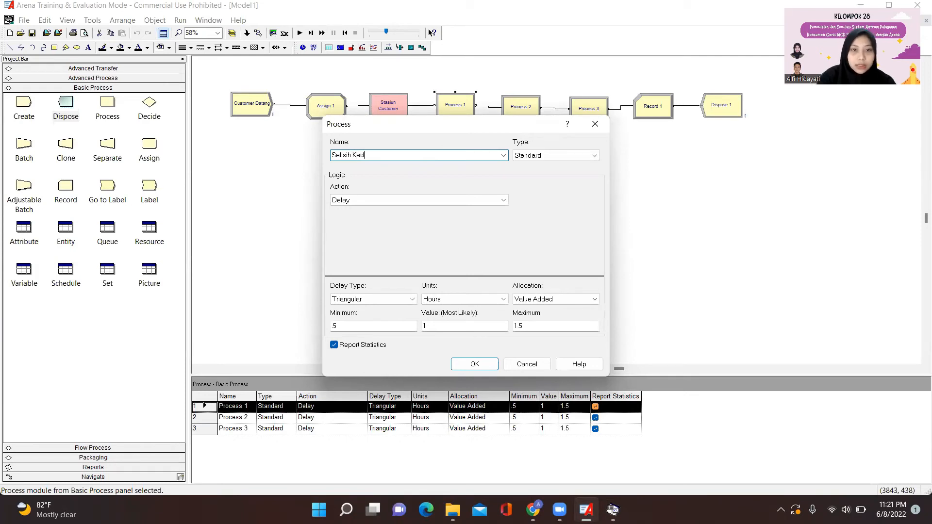
text(ngan)
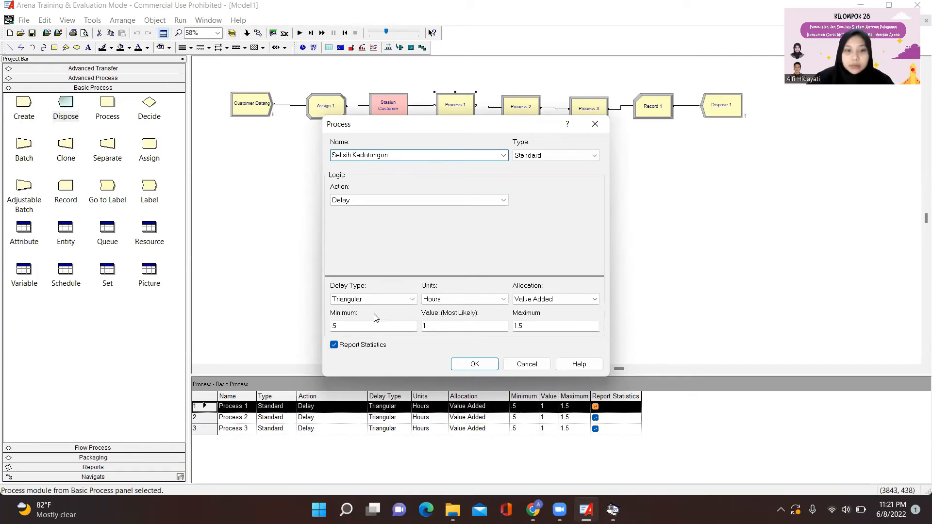
Step: Set the Selisih Kedatangan delay type to Expression in Minutes, using the copied expression -0.5 + 5 * BETA(0.607, 0.991)
click(379, 300)
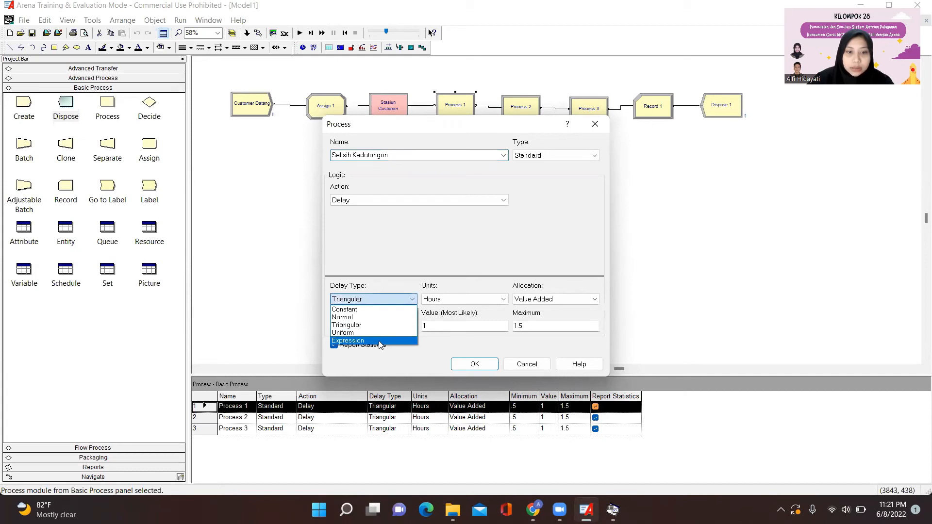
click(381, 341)
click(454, 301)
click(454, 317)
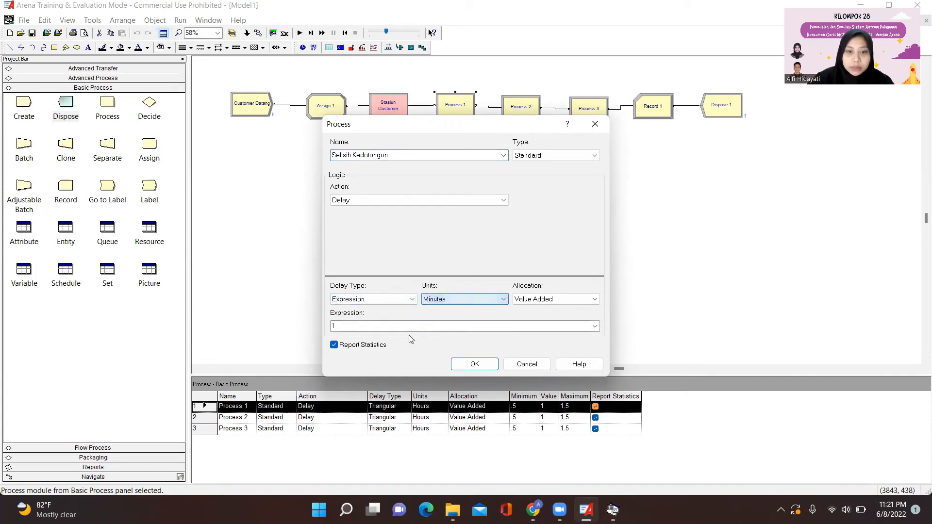
double_click(411, 326)
key(ctrl+v)
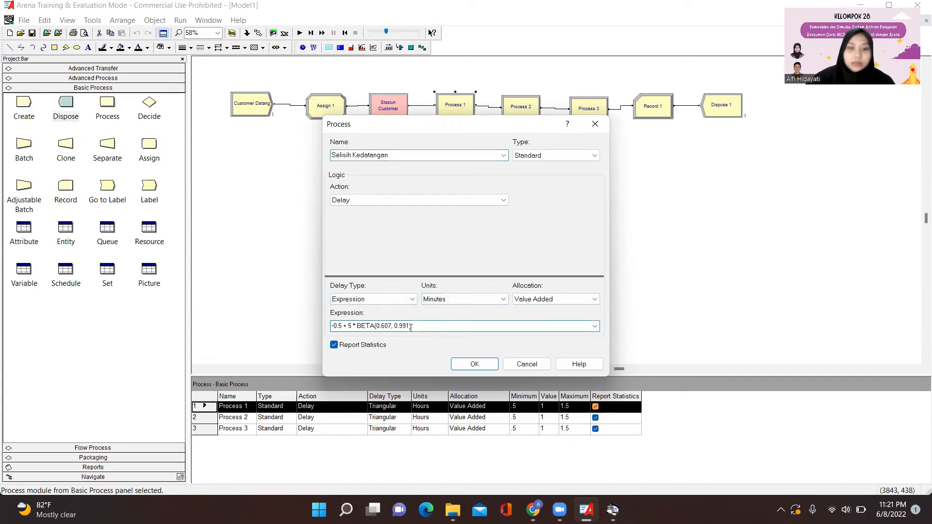
click(462, 365)
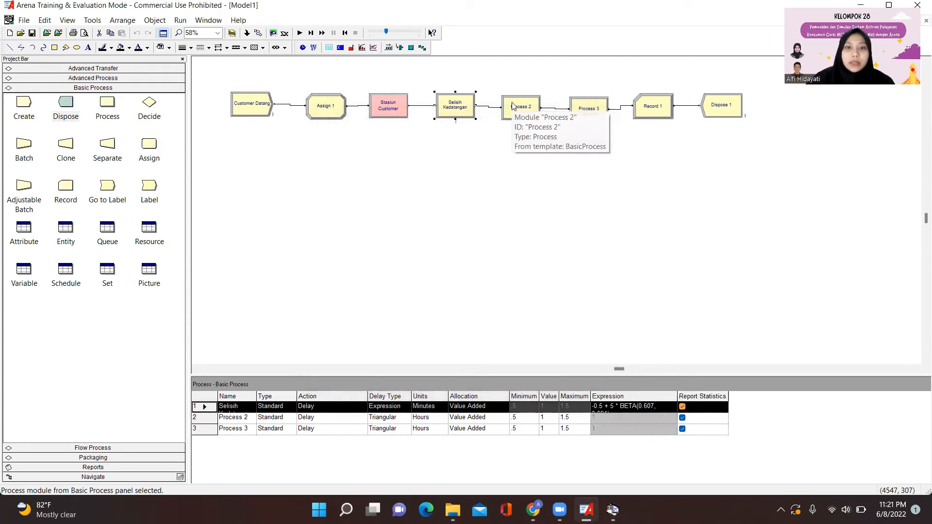
Step: Return to Input Analyzer and load the existing data file Selisih pelayanan kasir 1 into another new document
click(90, 20)
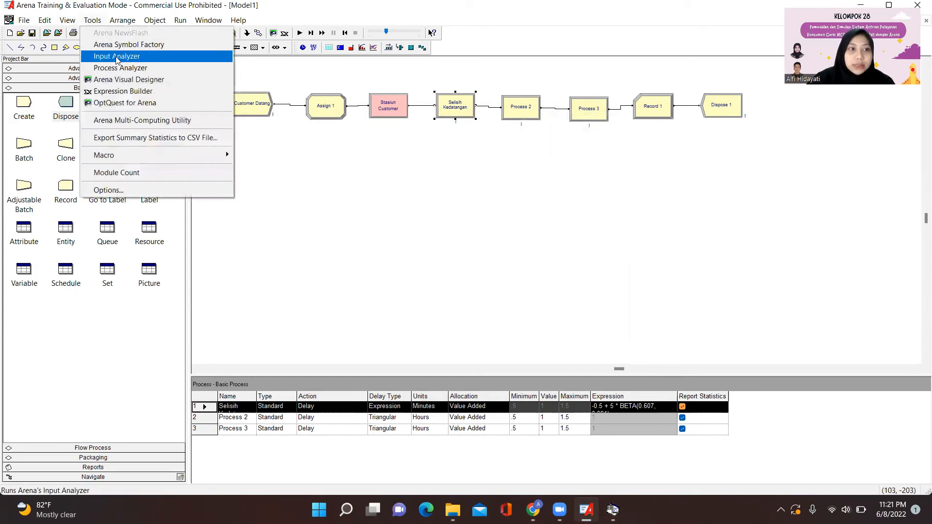
click(227, 58)
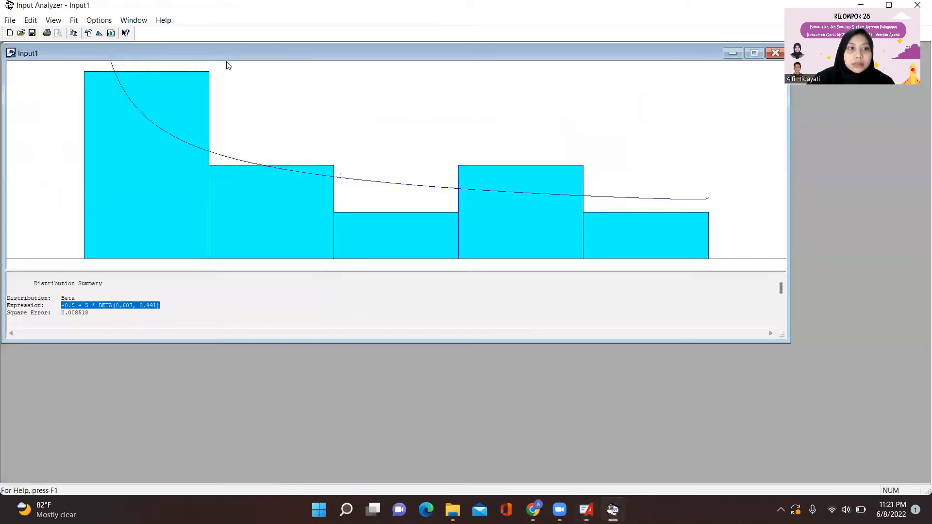
click(10, 21)
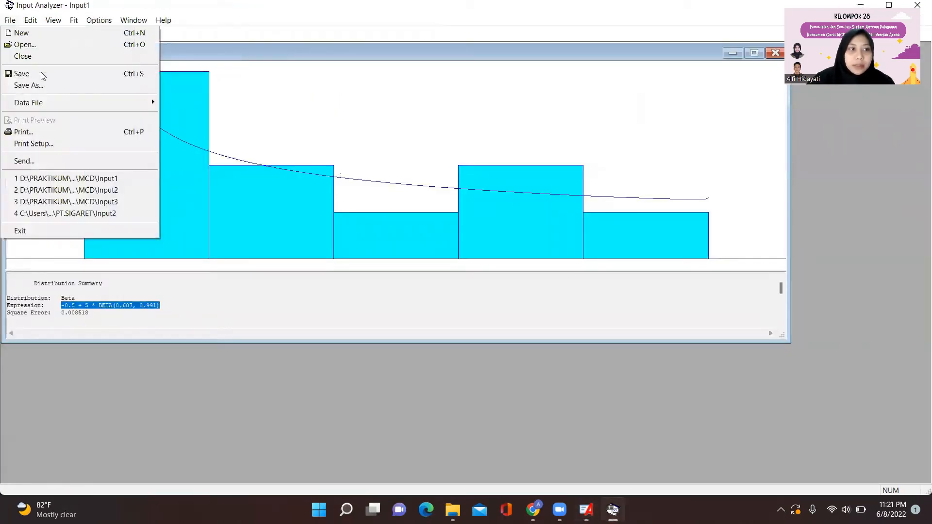
click(21, 32)
click(8, 21)
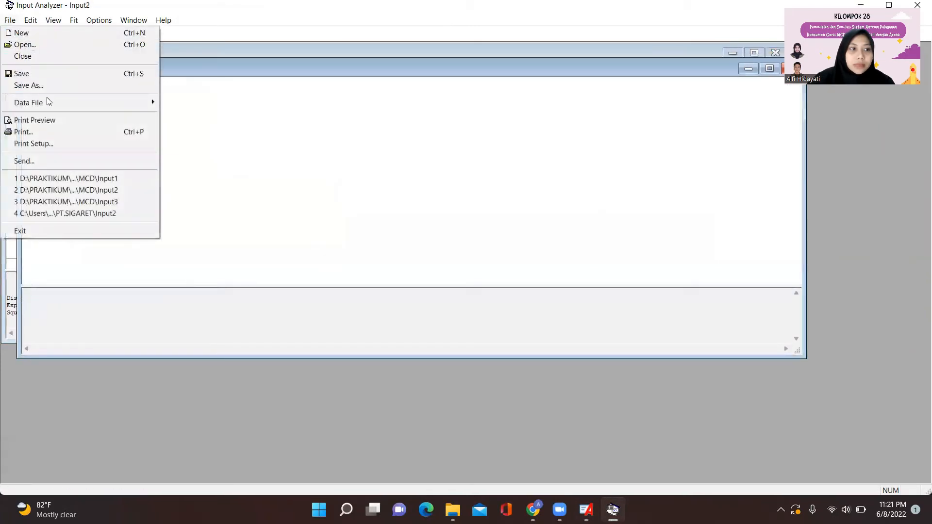
mouse_move(130, 100)
click(166, 102)
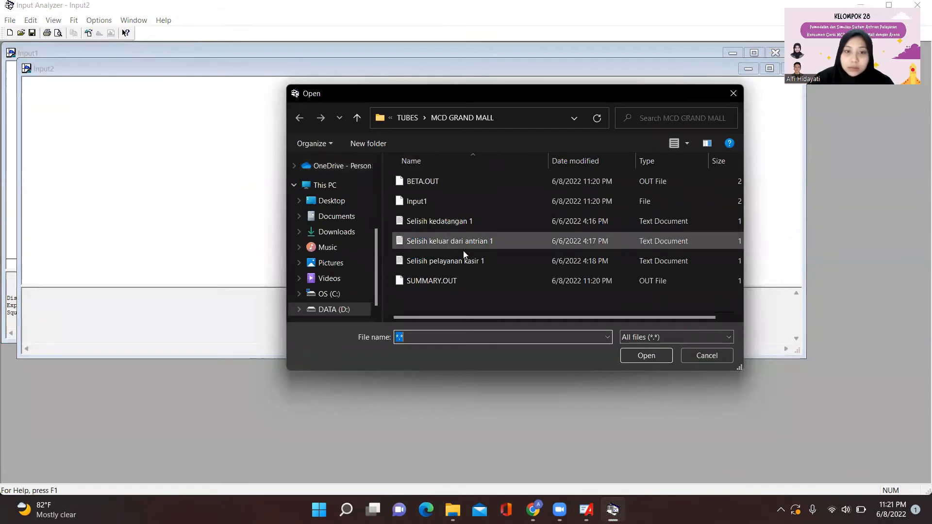
click(447, 262)
click(666, 356)
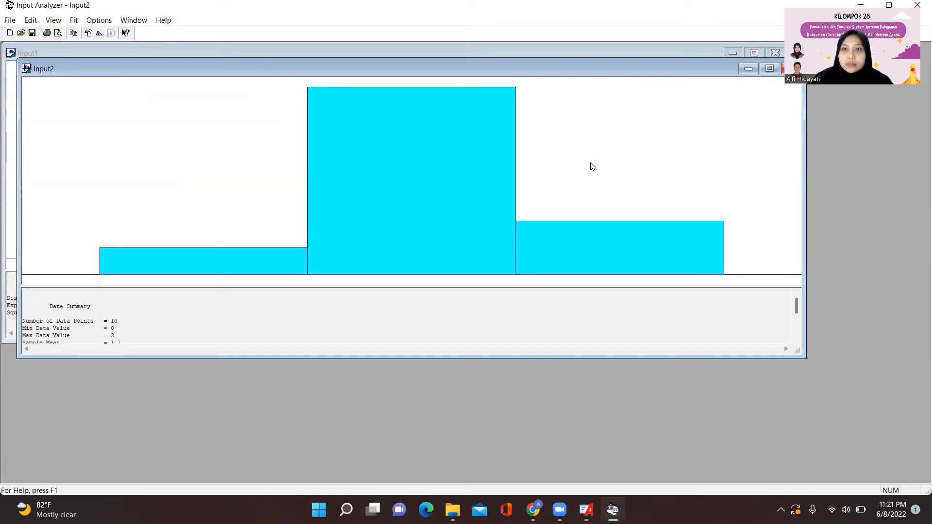
key(alt+Tab)
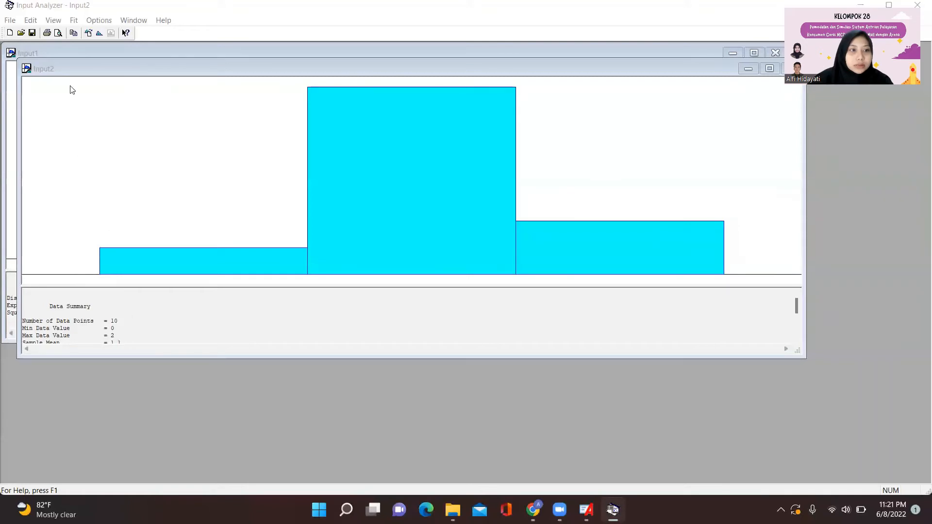
Step: Fit all distributions to the Selisih pelayanan kasir 1 data and copy the best-fit expression
click(74, 20)
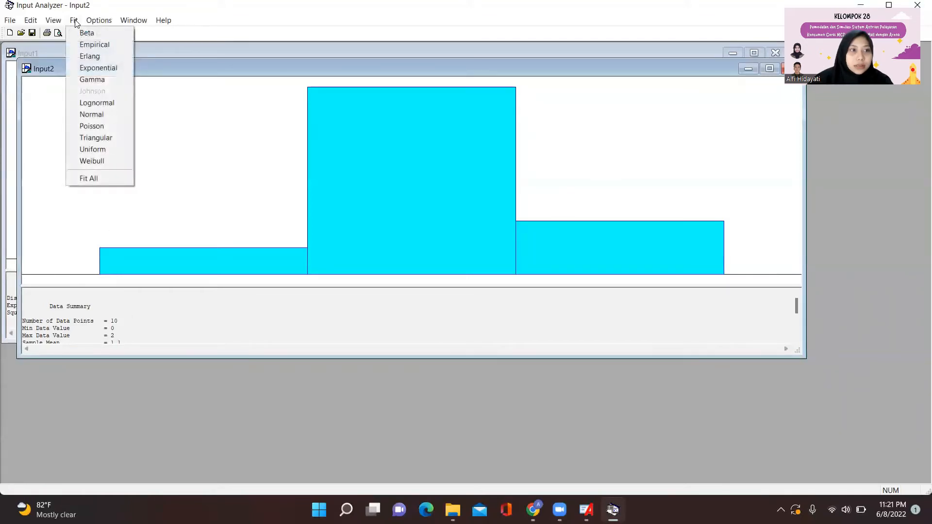
click(97, 180)
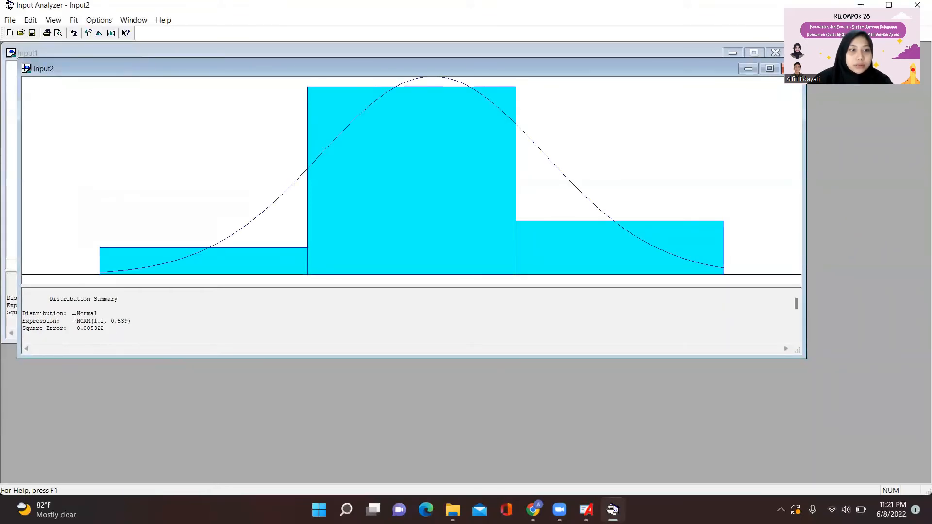
drag(77, 320, 131, 321)
key(ctrl+c)
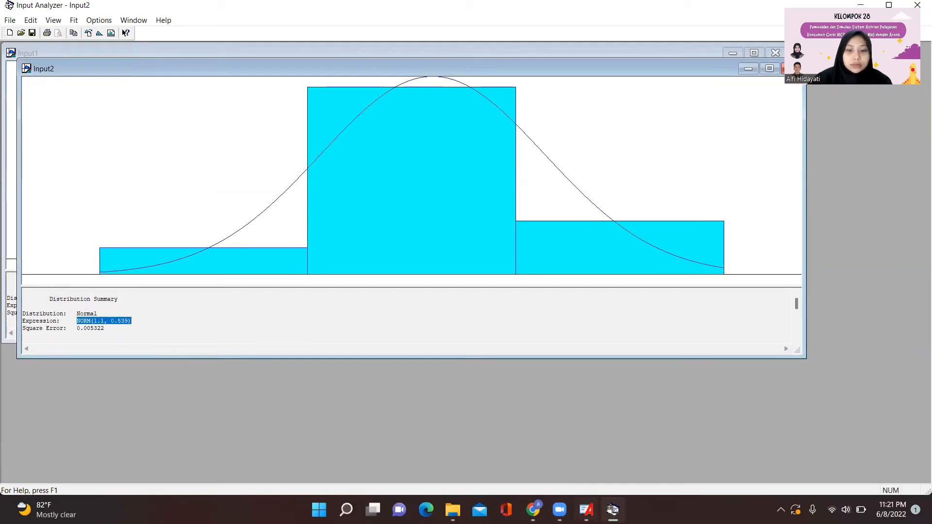
Step: Switch back to the Arena model and rename the Process 2 module as Selisih Pelayanan Kasir
click(586, 509)
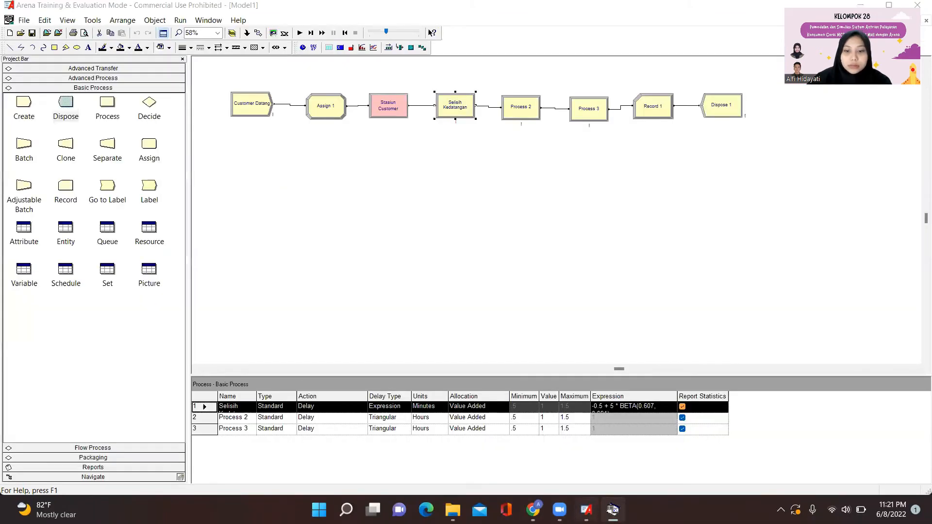
double_click(531, 108)
key(BackSpace)
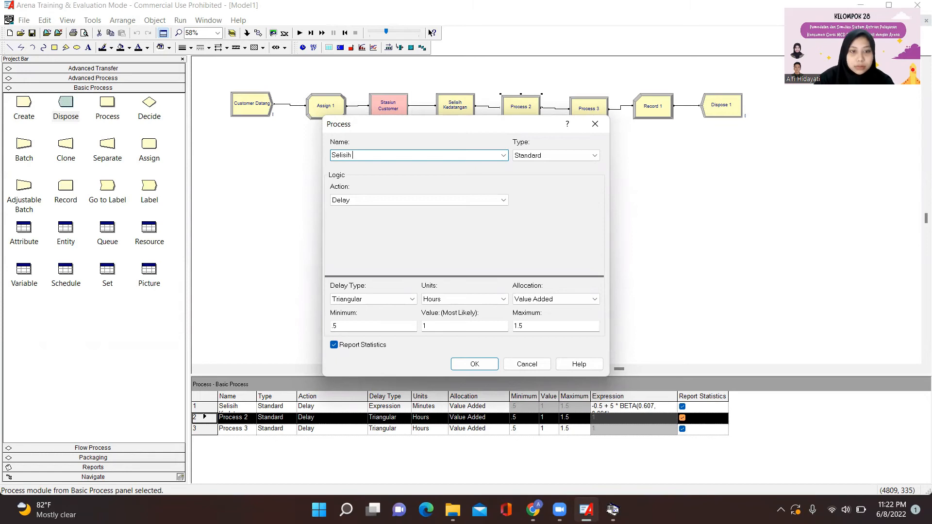
text(Selisih Pelayan)
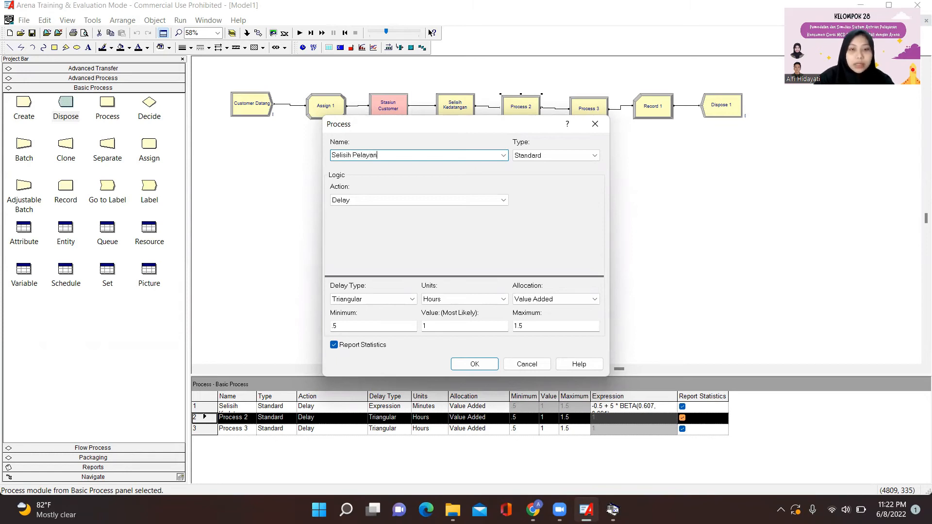
text(an Kai)
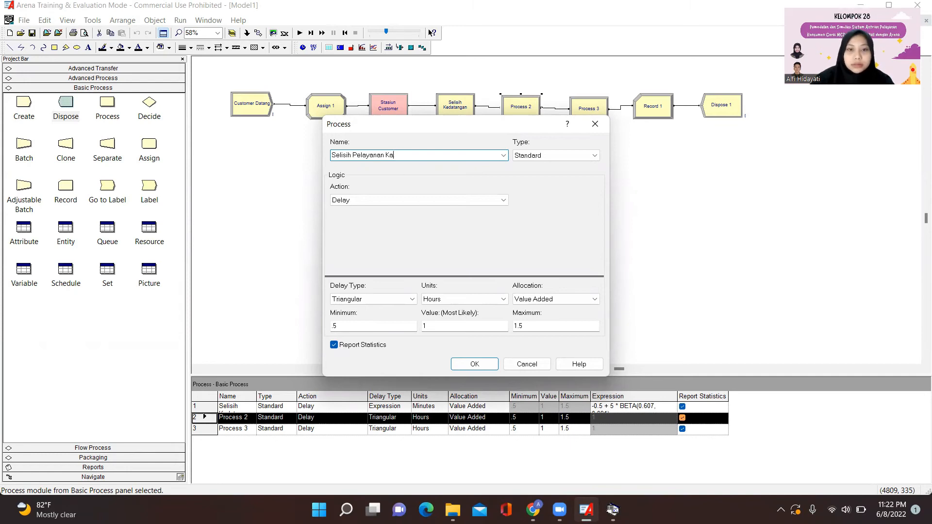
Step: Set the Selisih Pelayanan Kasir delay type to Expression in Minutes, using the copied expression NORM(1.1, 0.539)
click(394, 300)
click(369, 340)
click(451, 299)
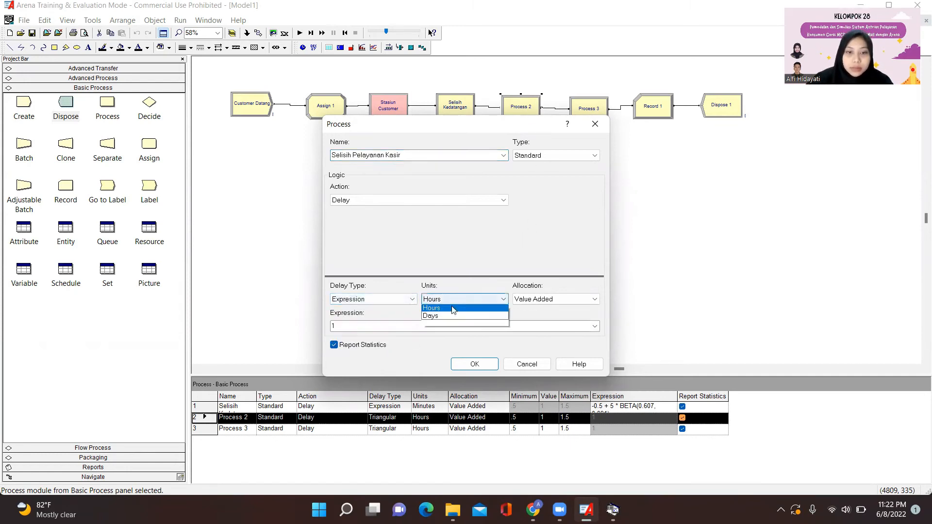
scroll(452, 311, up, 2)
click(437, 315)
click(384, 325)
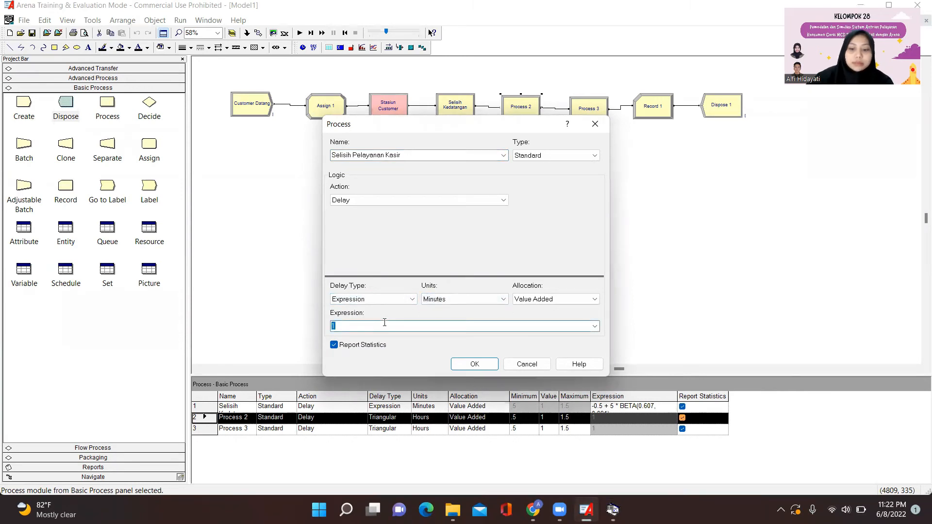
key(ctrl+v)
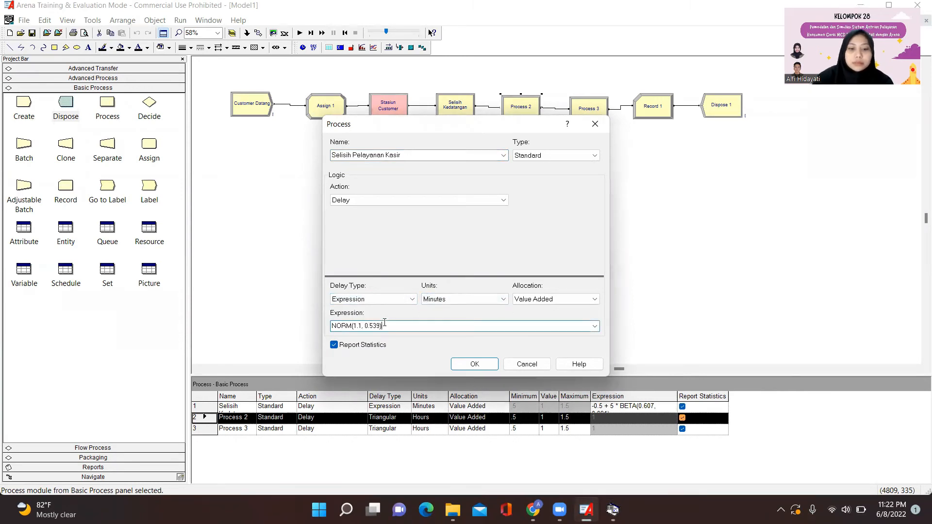
click(489, 368)
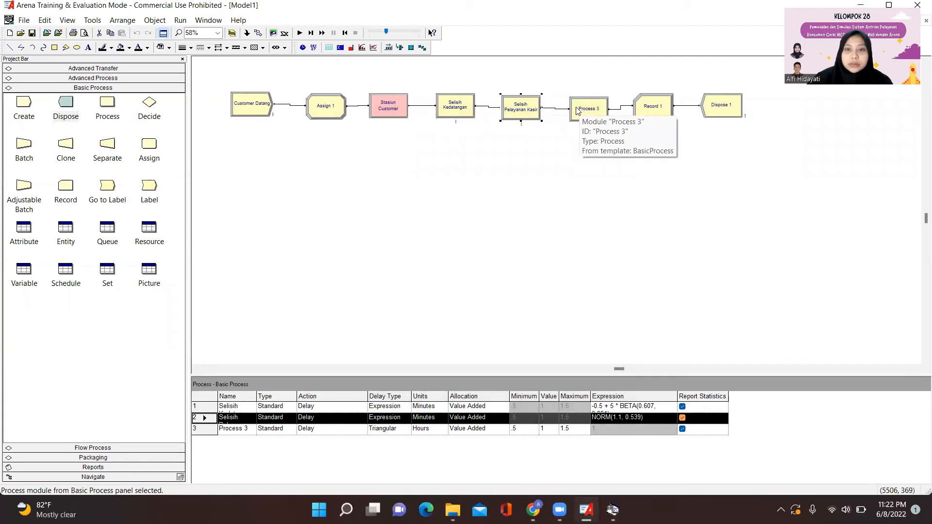
Step: Switch from the Arena model to Input Analyzer
click(92, 20)
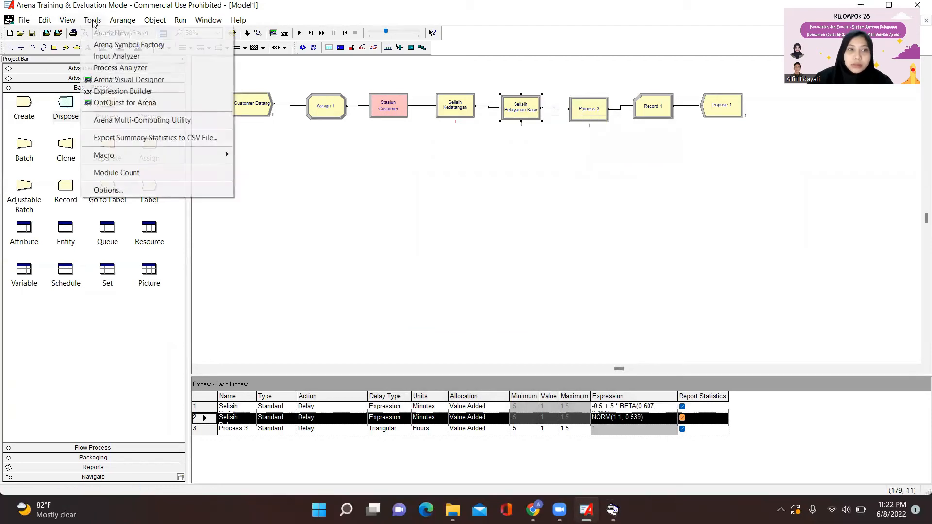
click(111, 57)
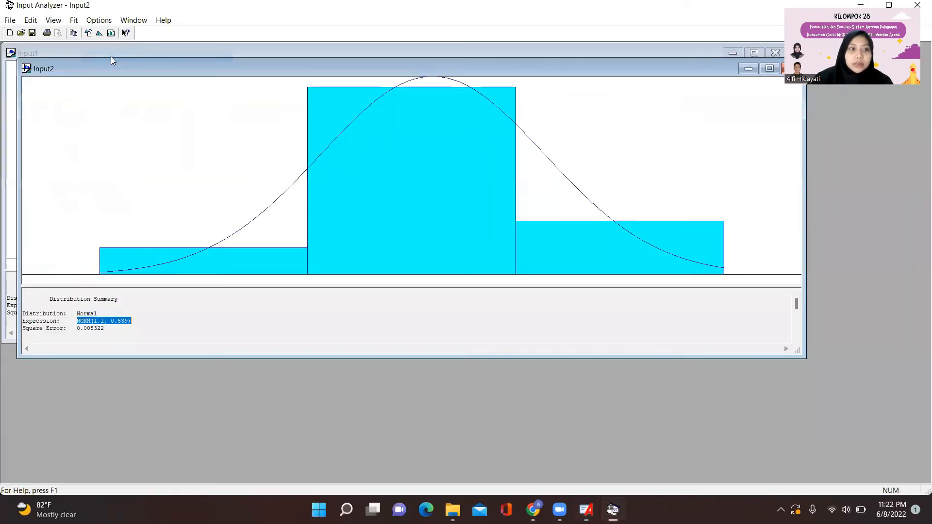
click(10, 20)
mouse_move(54, 102)
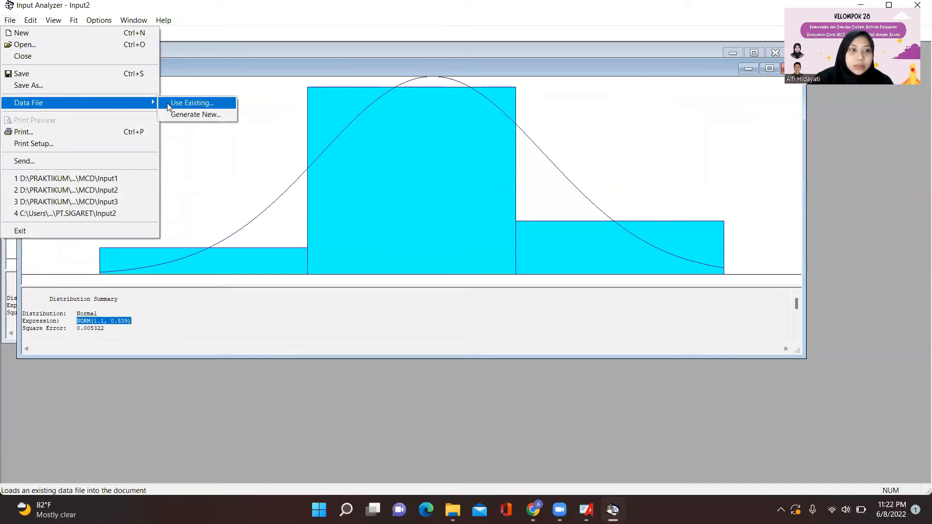
click(188, 103)
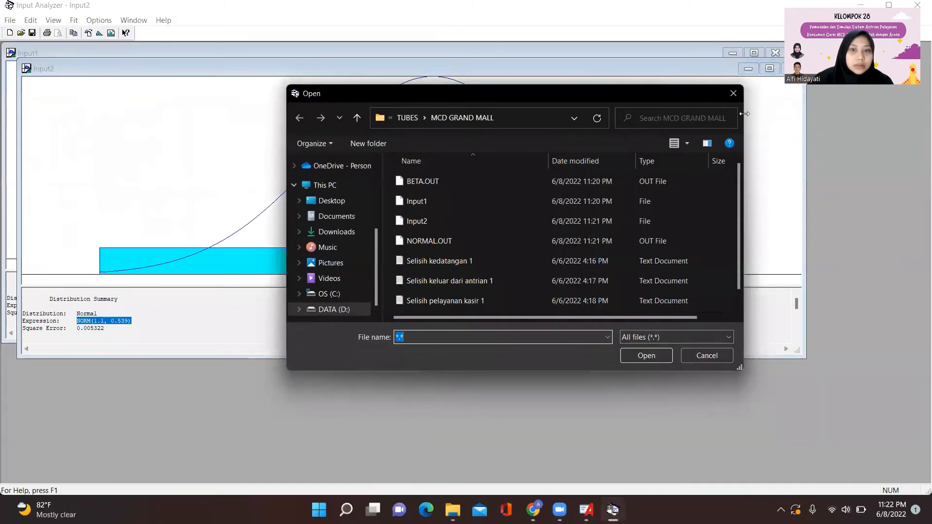
click(733, 93)
Step: Create another new Input Analyzer document and load the existing data file Selisih keluar dari antrian 1 into it
click(10, 20)
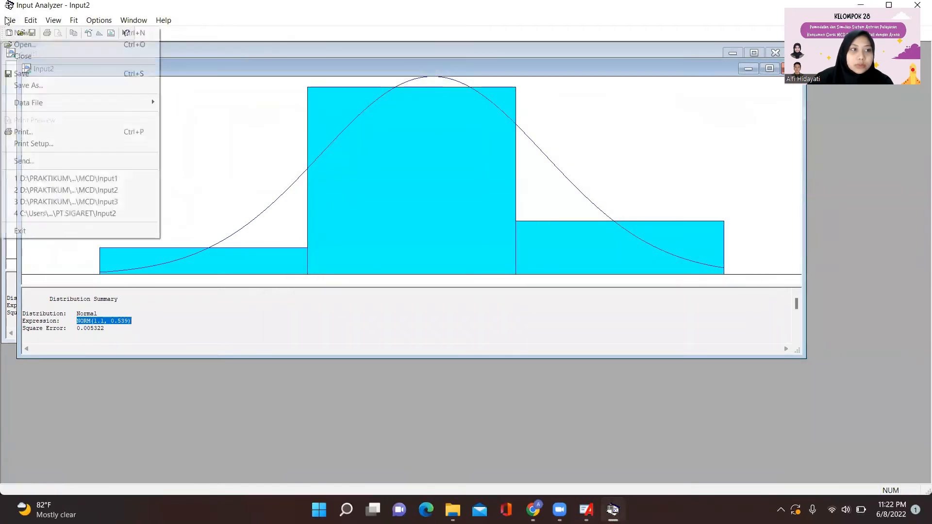
click(30, 19)
click(19, 32)
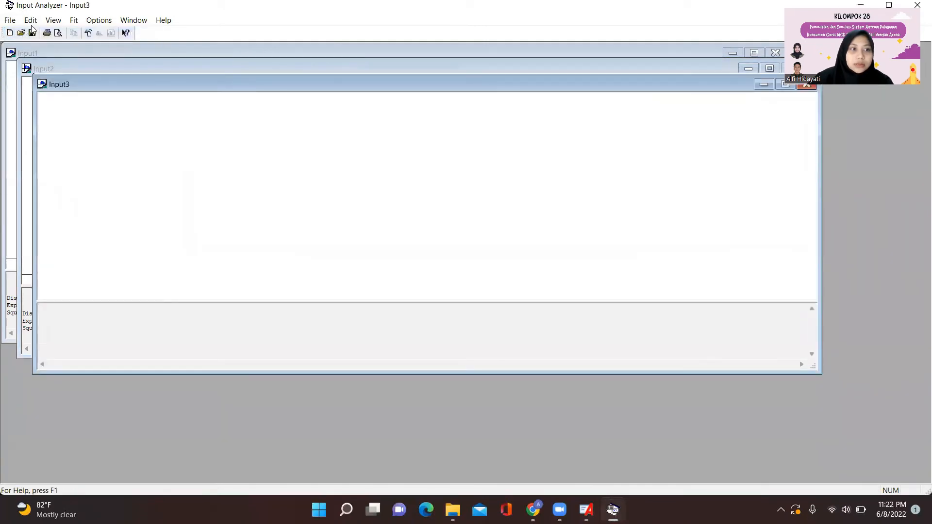
click(11, 20)
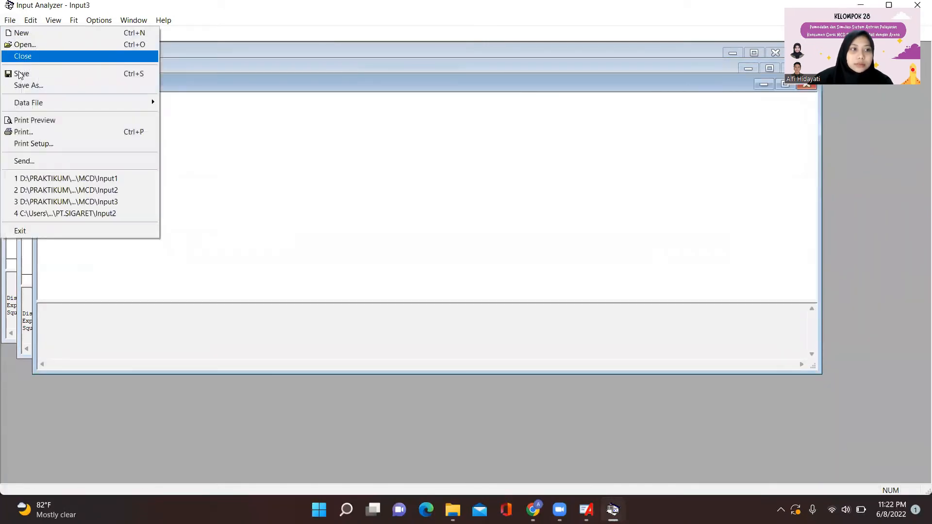
mouse_move(26, 100)
click(200, 103)
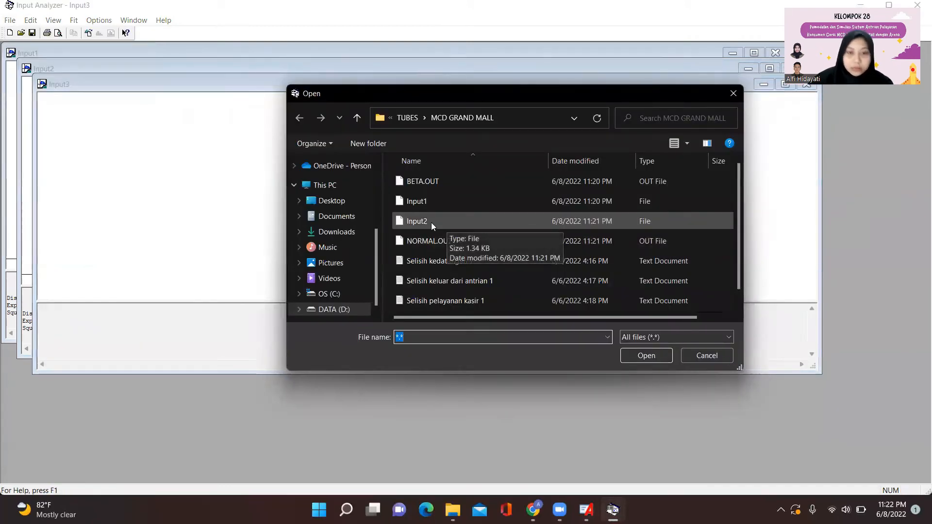
click(461, 281)
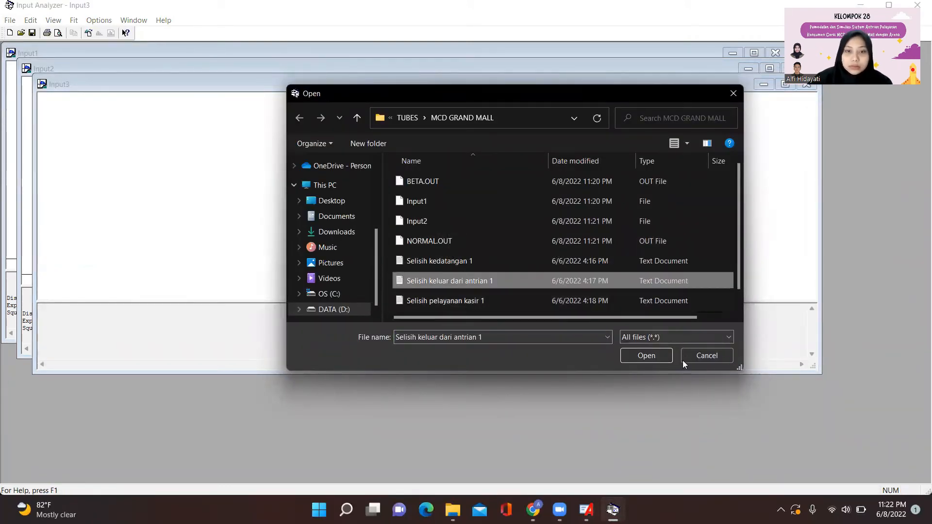
click(650, 358)
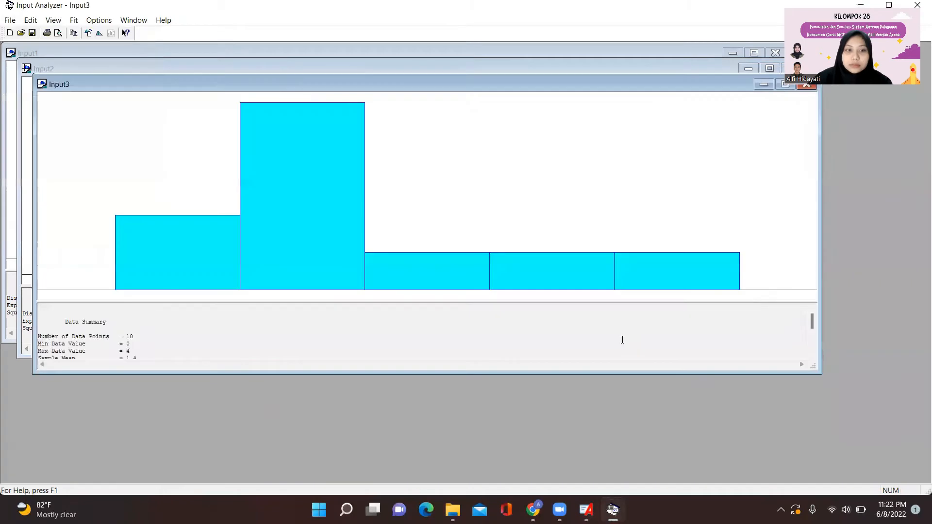
Step: Fit all distributions to the Selisih keluar dari antrian 1 data and copy the best-fit expression
click(74, 21)
click(102, 178)
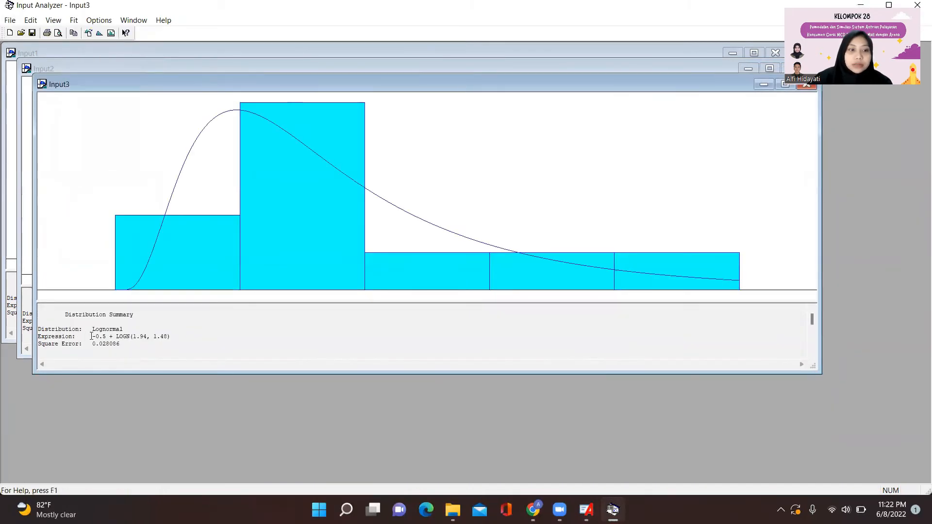
drag(92, 336, 170, 336)
key(ctrl+c)
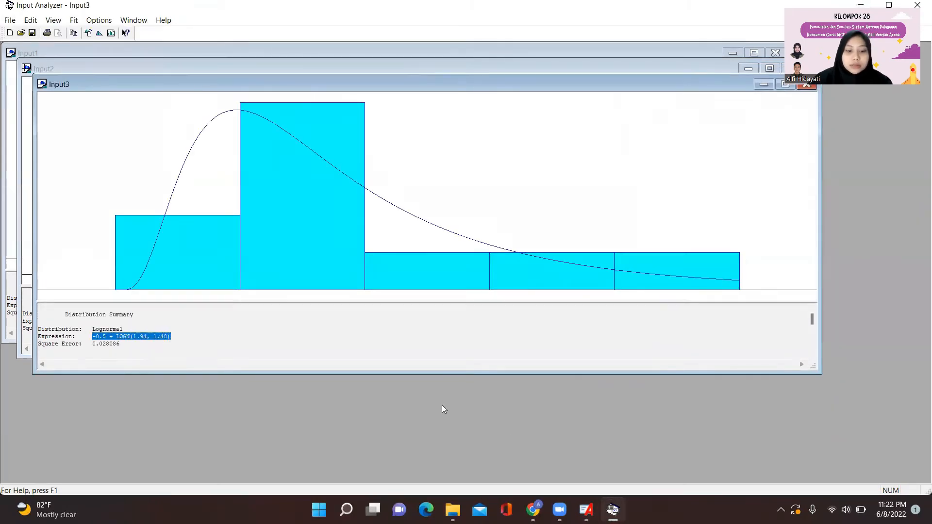
Step: Return to the Arena model and rename the Process 3 module as Selisih Keluar Dari Antrian
click(586, 509)
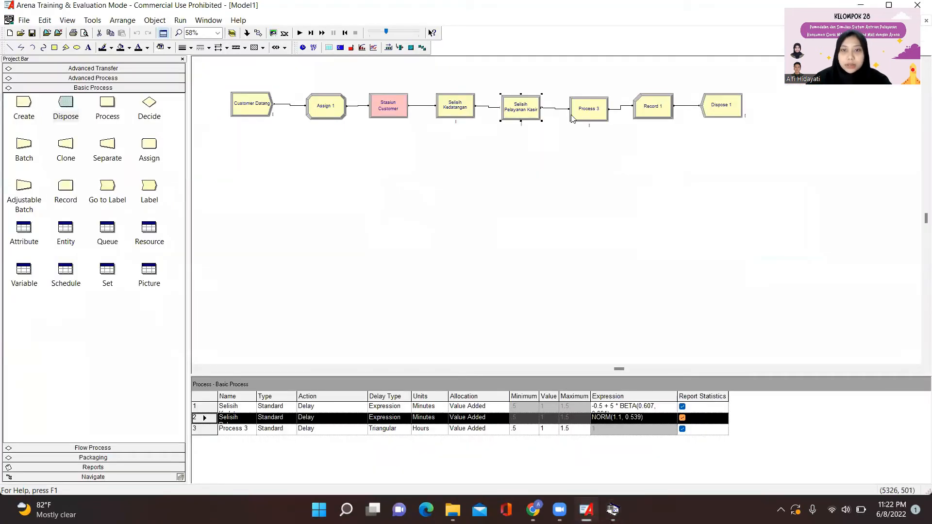
double_click(585, 115)
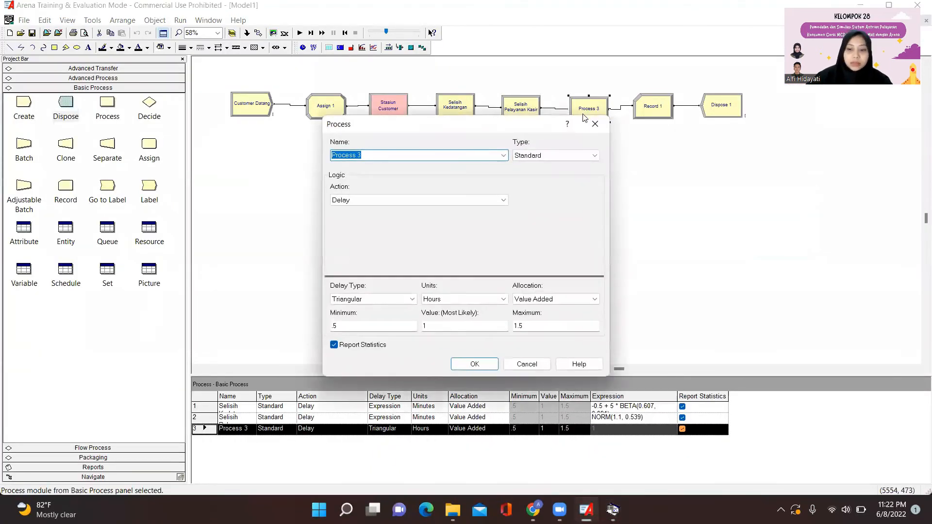
key(BackSpace)
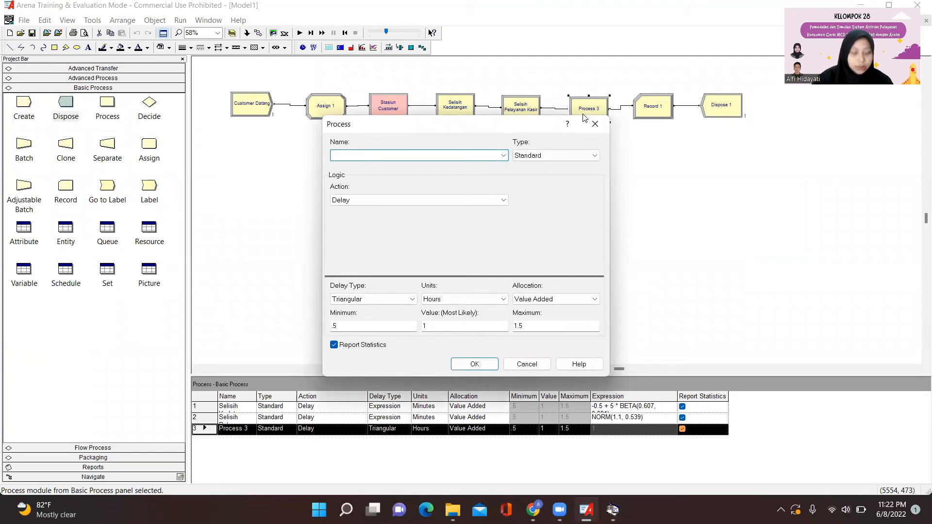
text(Selisih Keluar Dari Antrian)
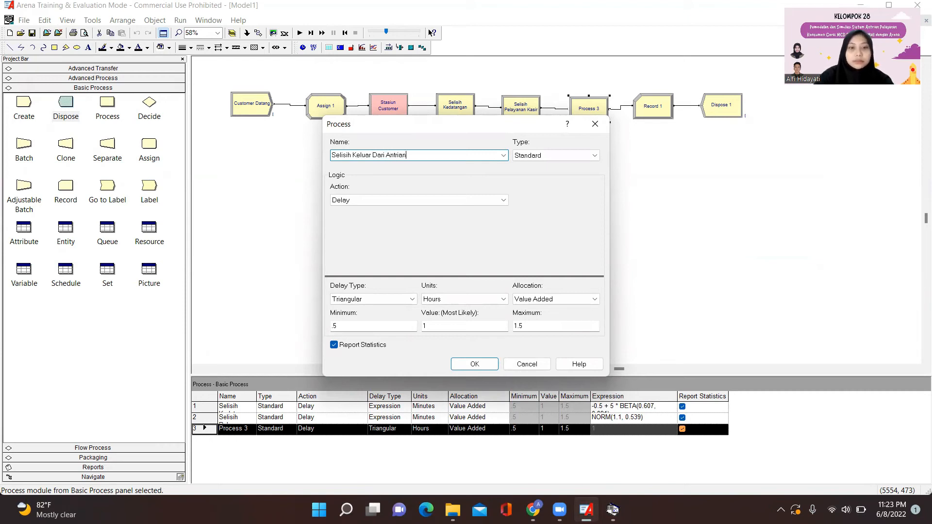
Step: Set the Selisih Keluar Dari Antrian delay type to Expression in Minutes, using the copied expression -0.5 + LOGN(1.94, 1.48)
click(403, 299)
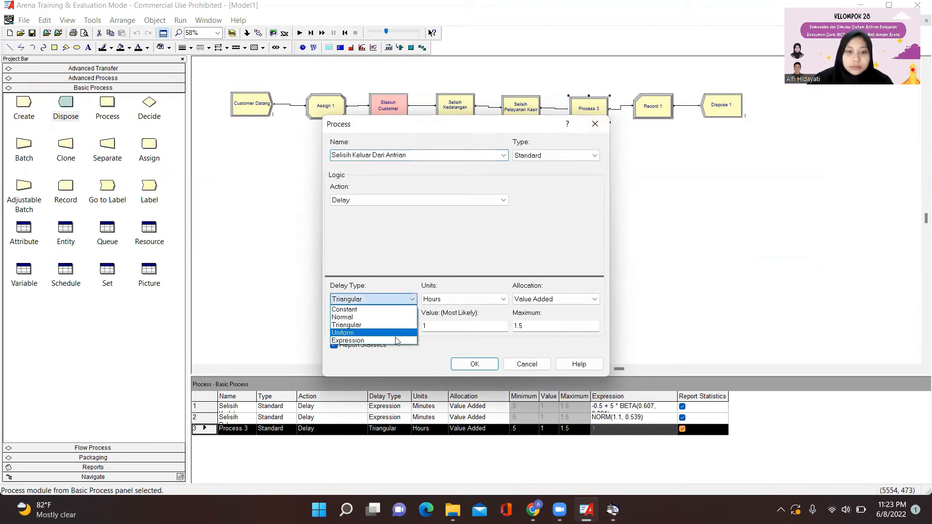
click(350, 342)
click(466, 299)
click(466, 315)
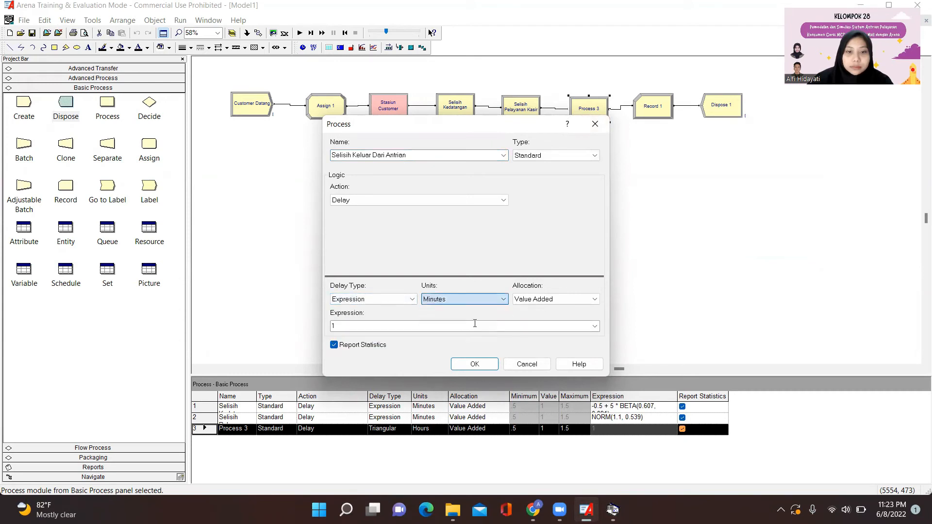
click(421, 330)
key(ctrl+v)
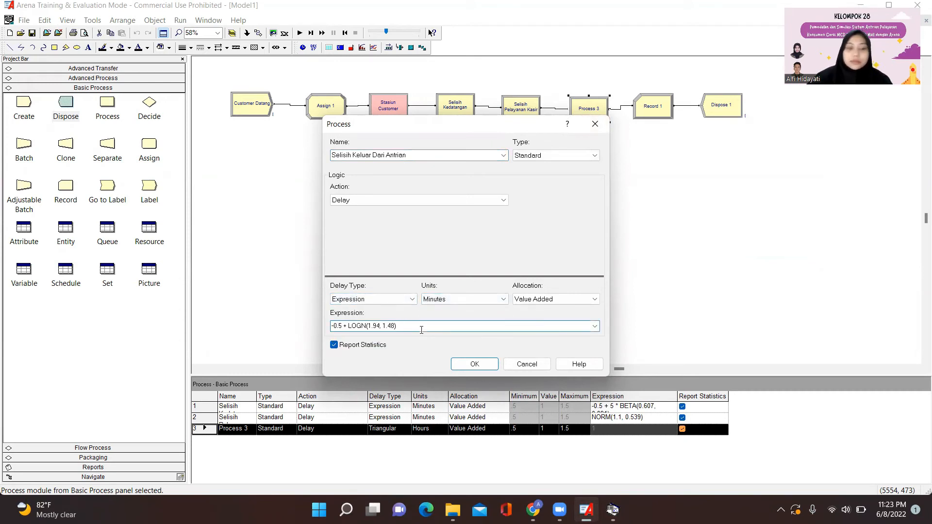
click(485, 365)
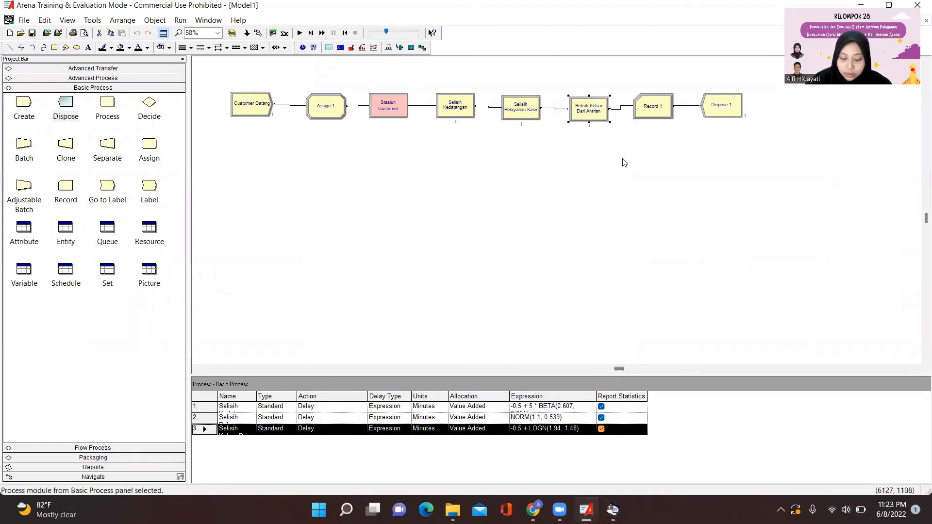
Step: Add a Count statistic with value 1 to the Record 1 module, replacing the default counter name with one beginning Waktu T
double_click(645, 108)
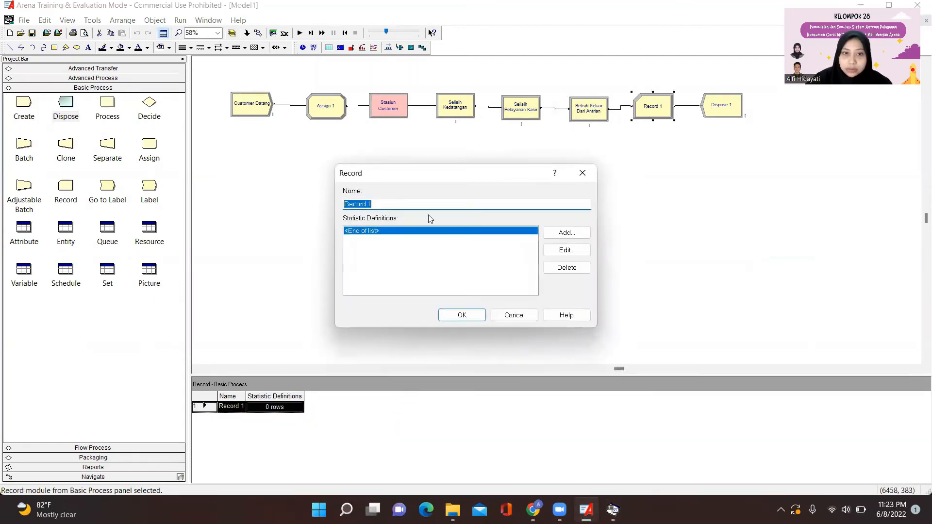
click(558, 248)
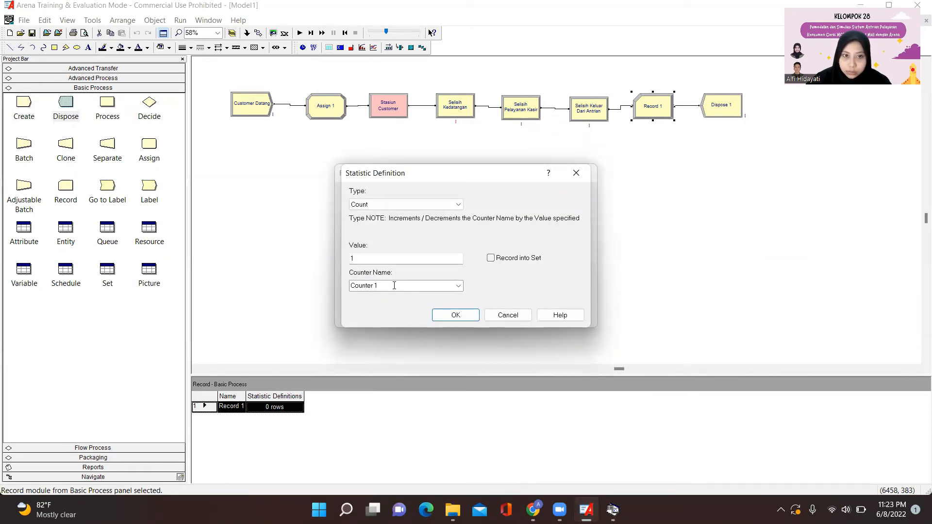
click(394, 285)
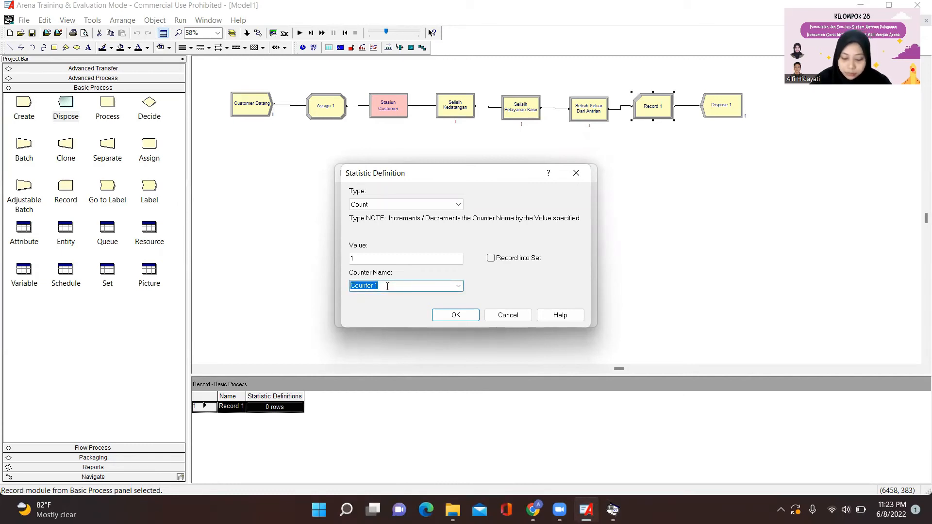
key(BackSpace)
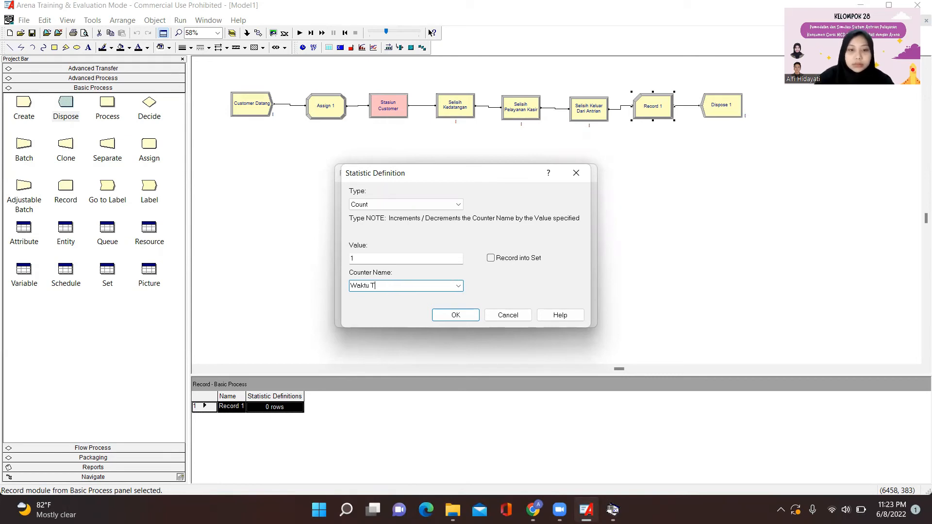
click(446, 321)
click(455, 315)
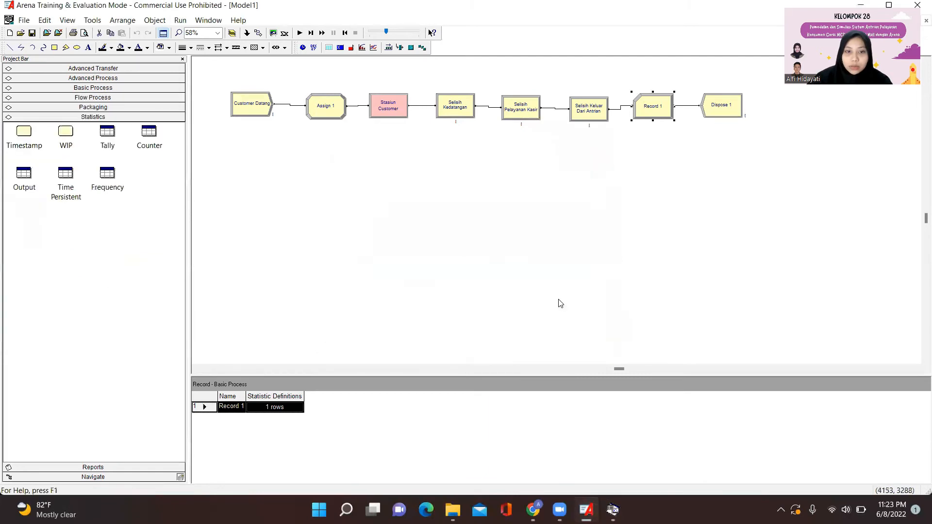
Step: Rename the Dispose 1 module as Simpan Customer, keeping entity statistics recording enabled
double_click(733, 106)
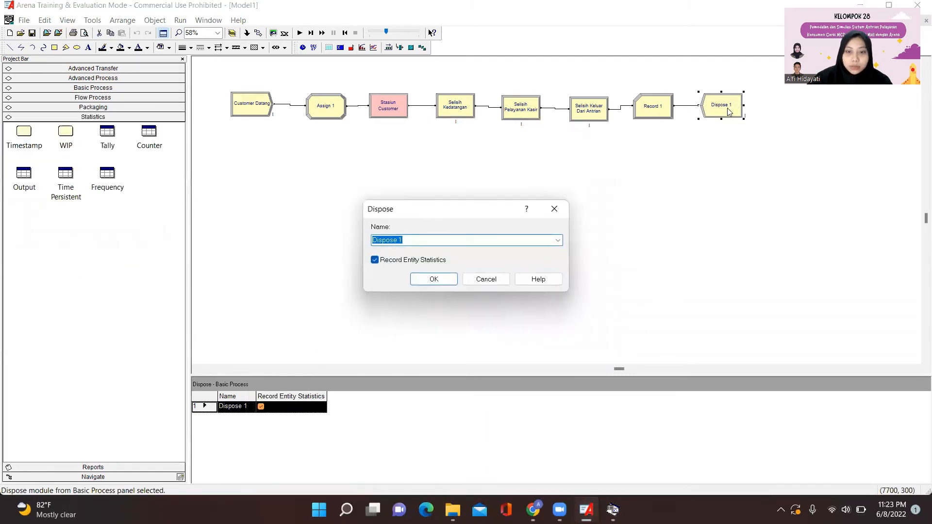
key(BackSpace)
text(Simpan Customer)
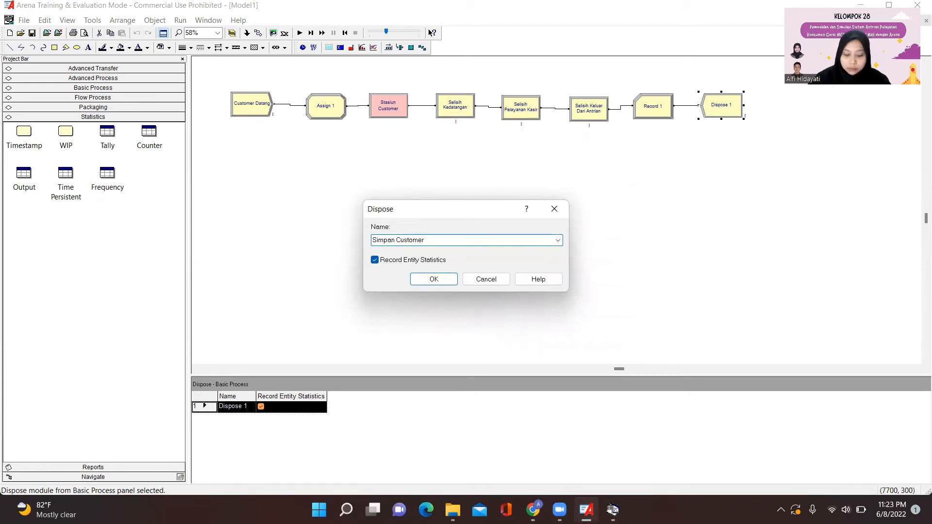
click(432, 281)
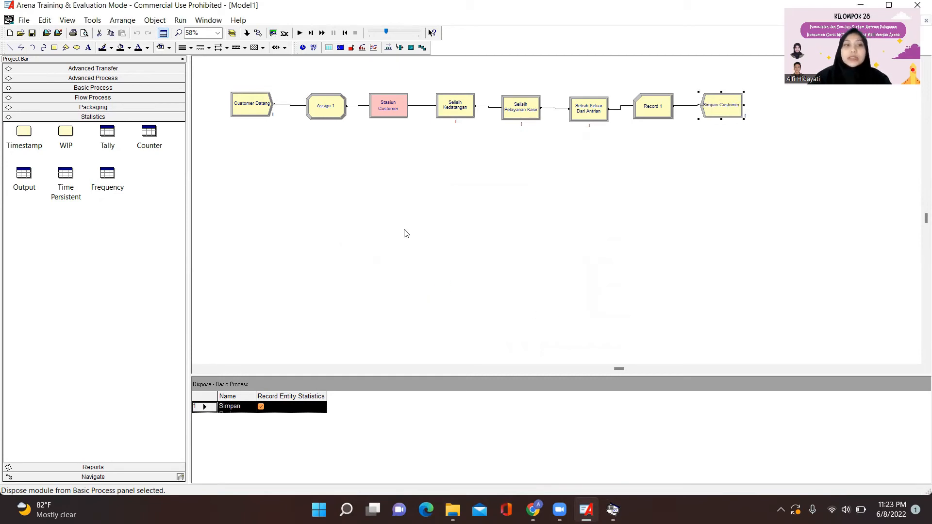
Step: Open the run setup and set the number of replications to 10
click(181, 22)
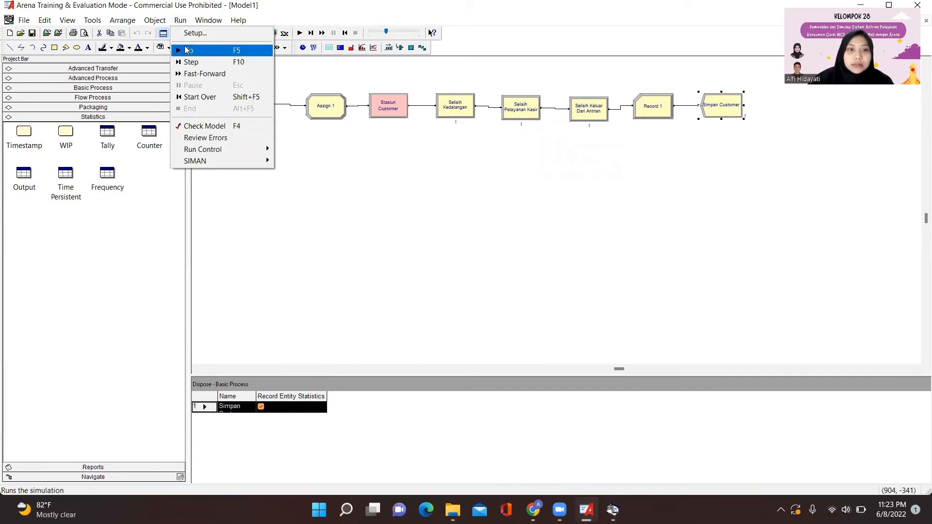
click(492, 71)
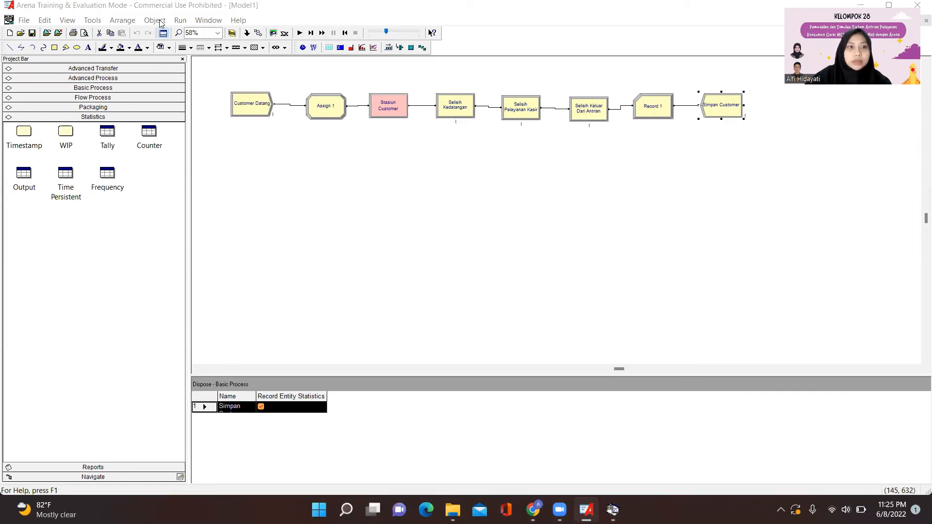
click(180, 20)
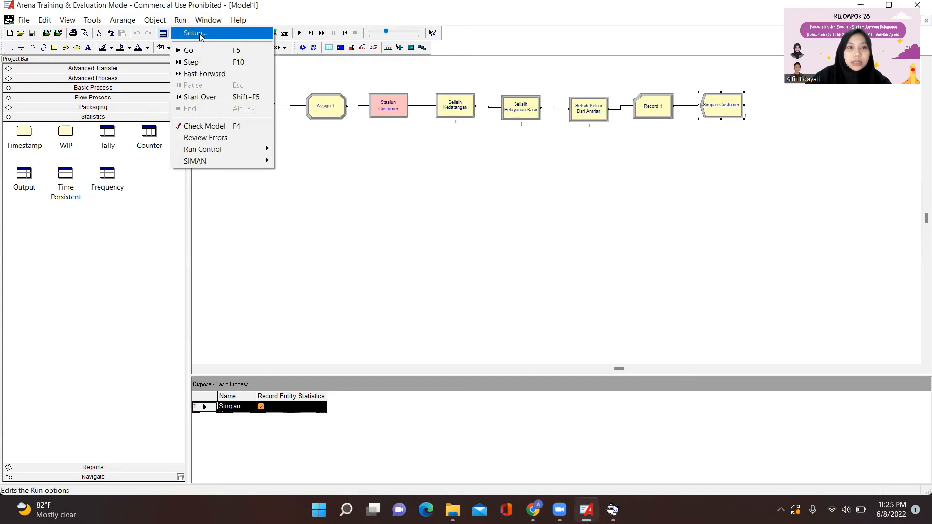
click(199, 33)
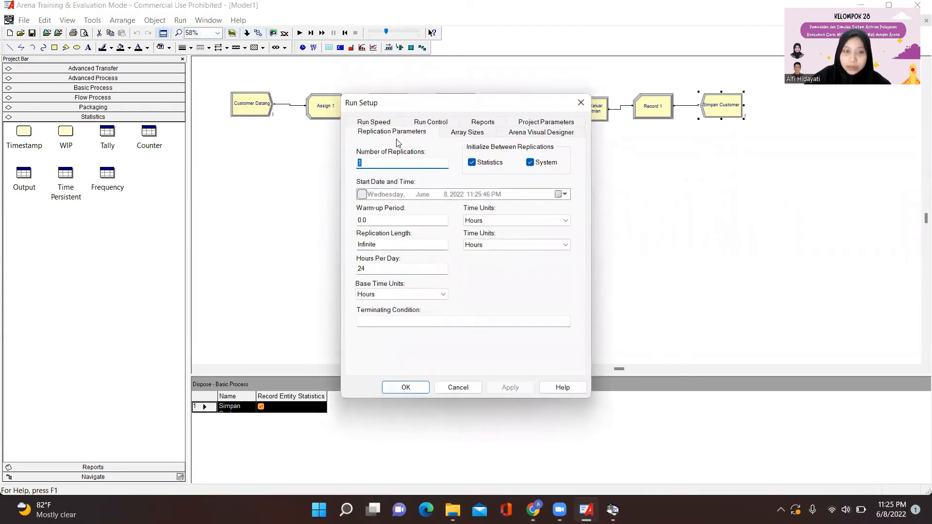
click(397, 125)
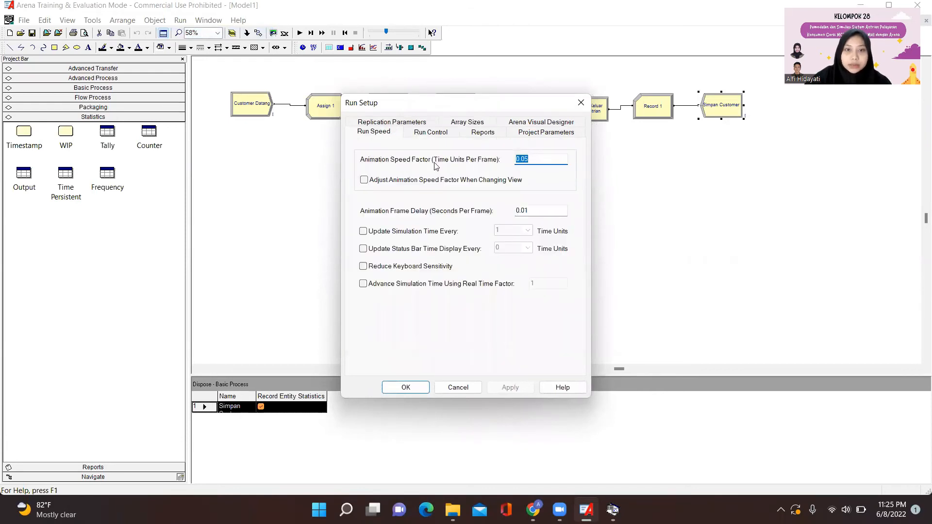
click(384, 131)
click(383, 125)
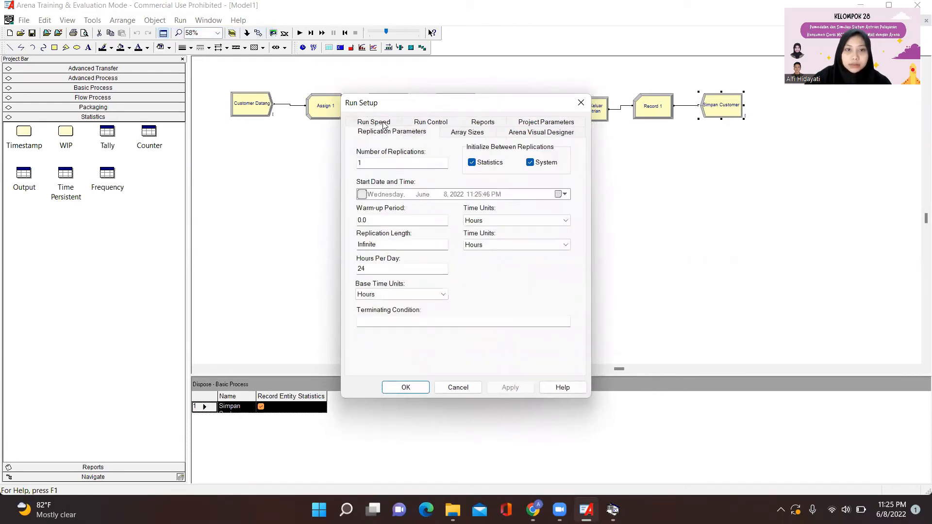
click(378, 162)
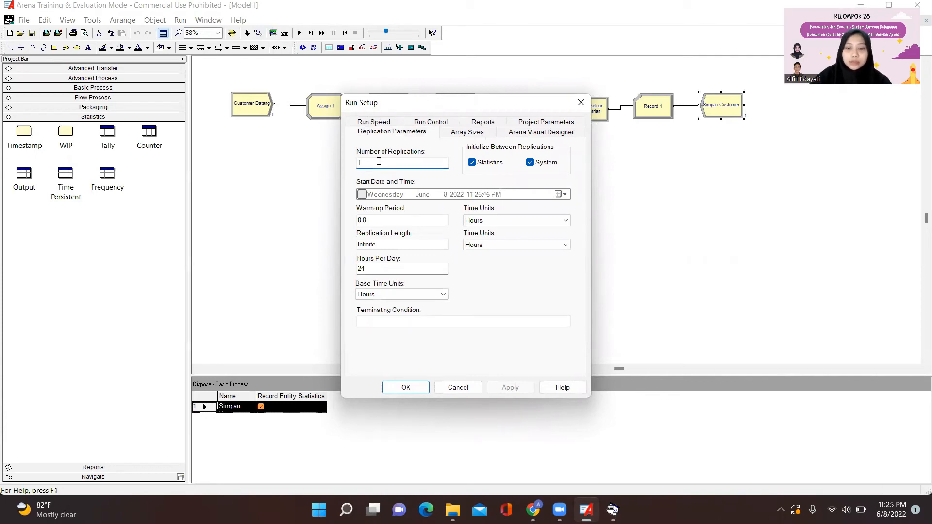
key(BackSpace)
text(1)
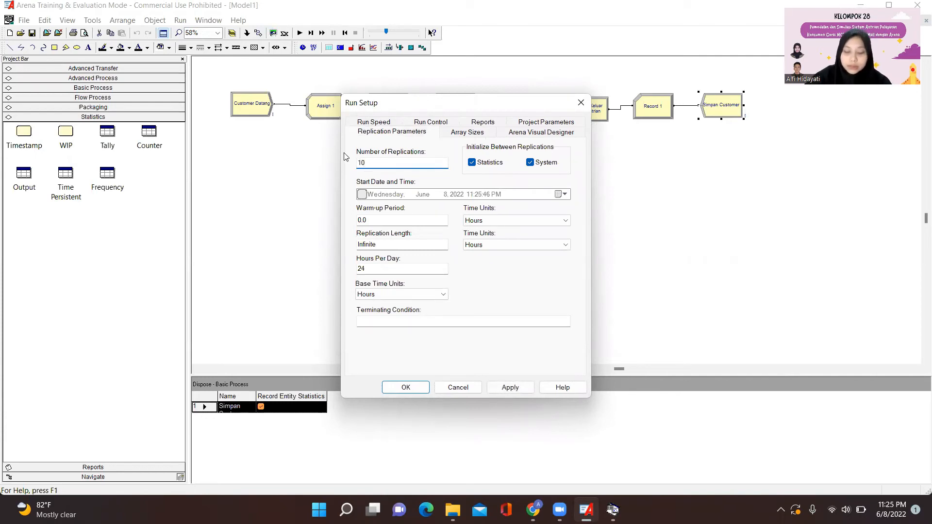
Step: Enable statistics collection for Costing, Tanks, Processes, Stations, Transporters, Conveyors and Activity Areas in the project parameters
click(529, 135)
click(538, 126)
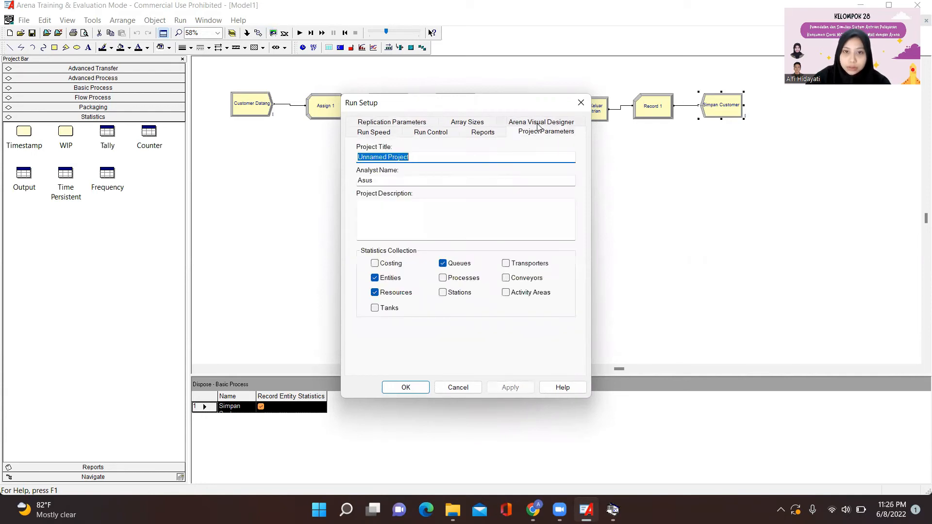
click(374, 264)
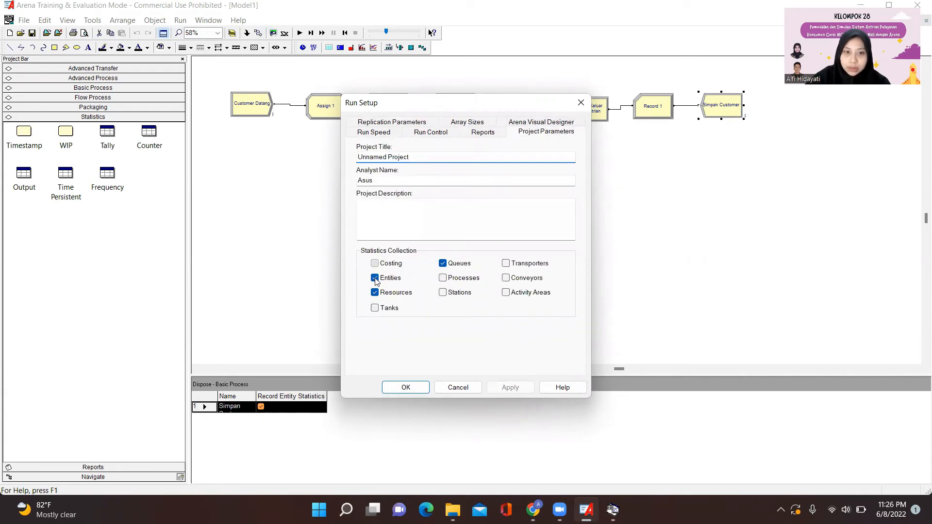
click(374, 308)
click(442, 277)
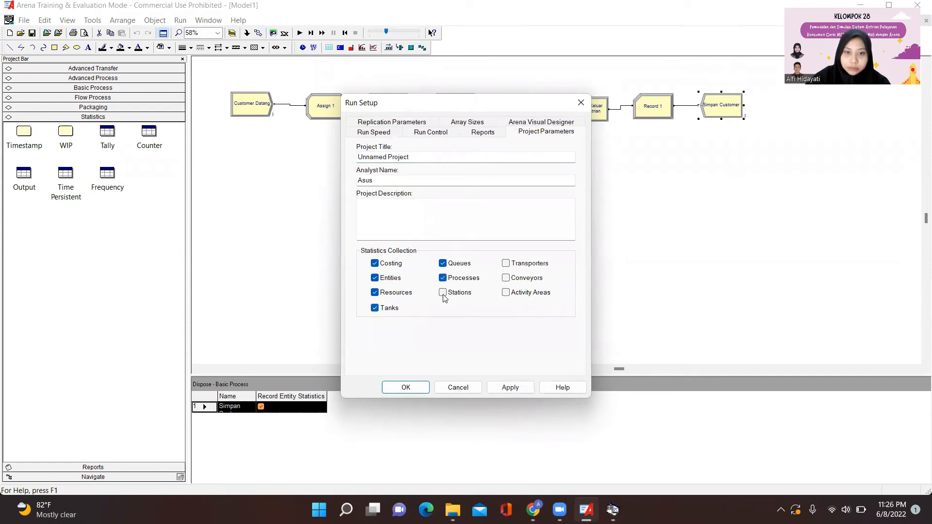
click(442, 292)
click(505, 263)
click(506, 278)
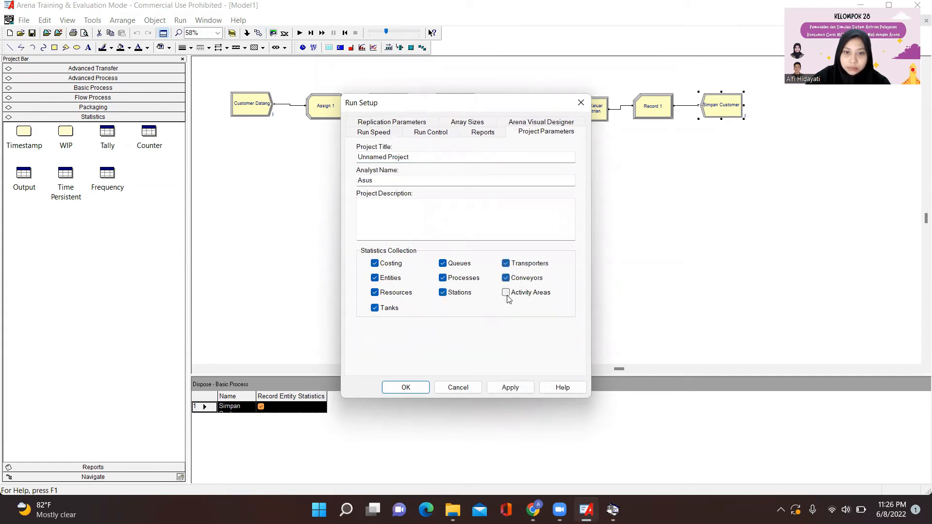
click(505, 292)
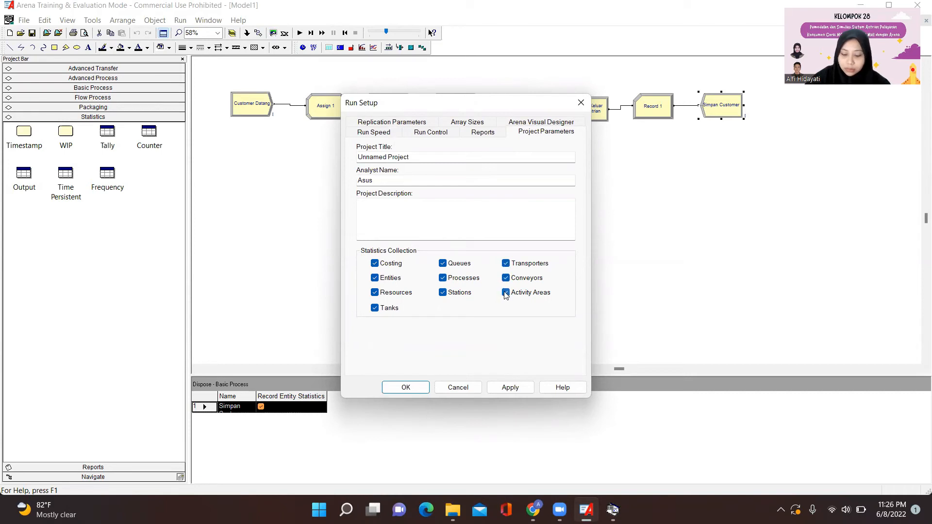
Step: Set the default report to SIMAN Summary Report(.out file) and apply the run setup
click(487, 138)
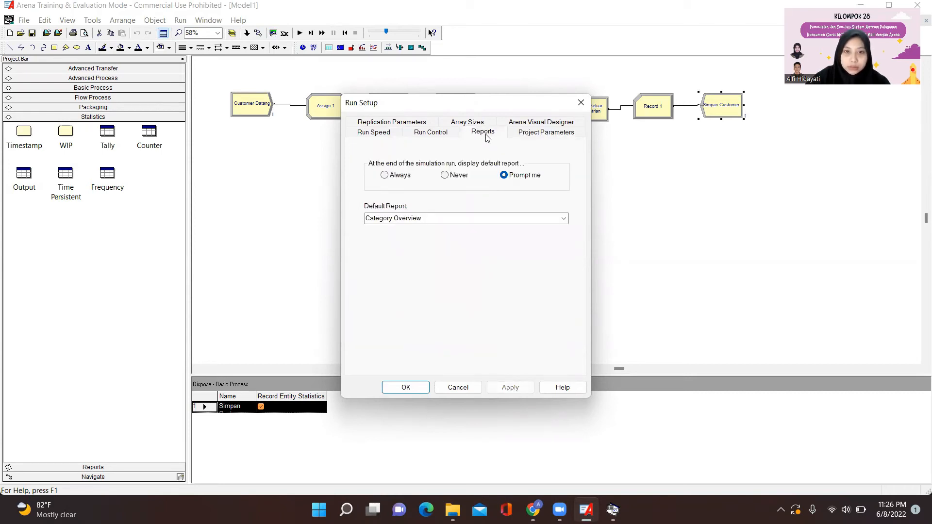
click(480, 218)
click(563, 219)
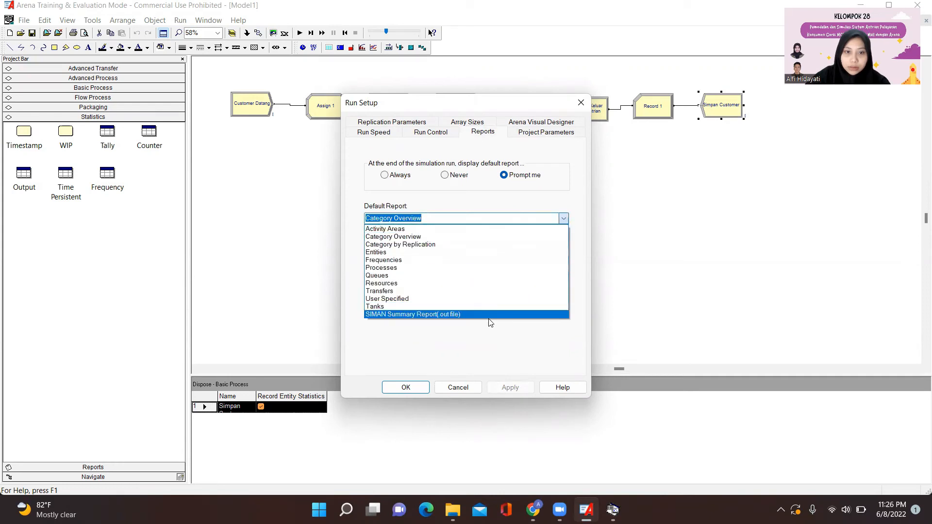
click(486, 315)
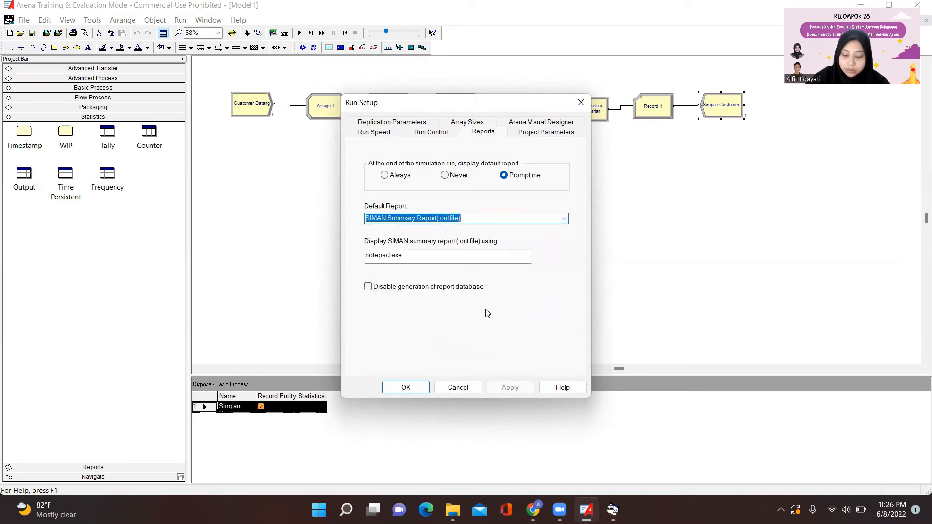
click(406, 388)
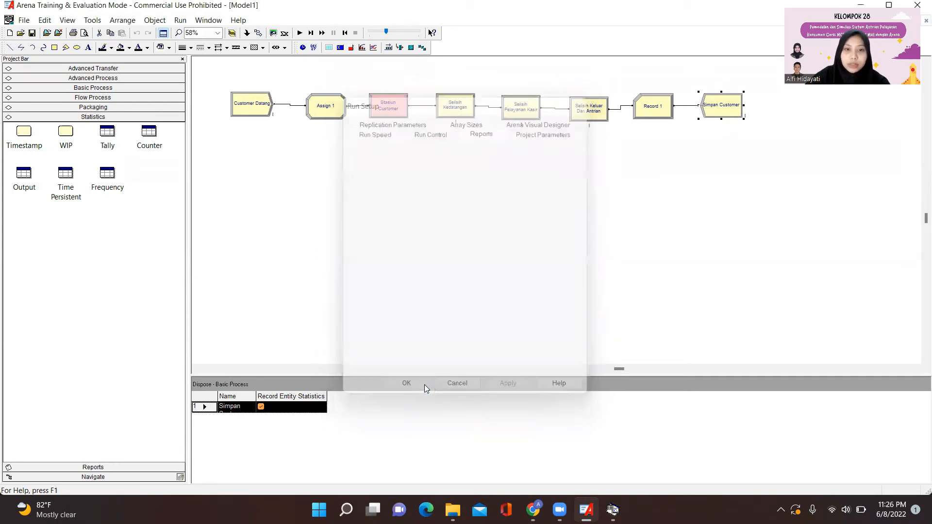
Step: Run the simulation to completion and open its results report
click(181, 21)
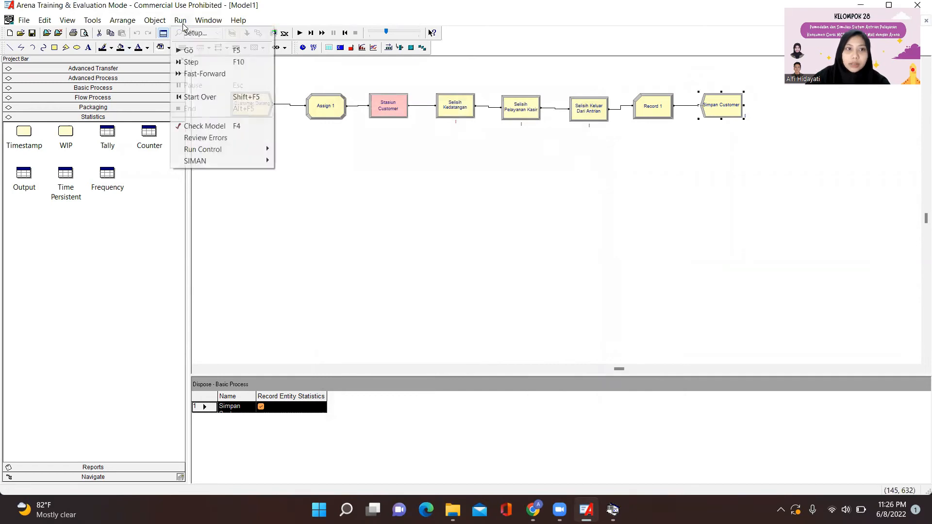
click(190, 49)
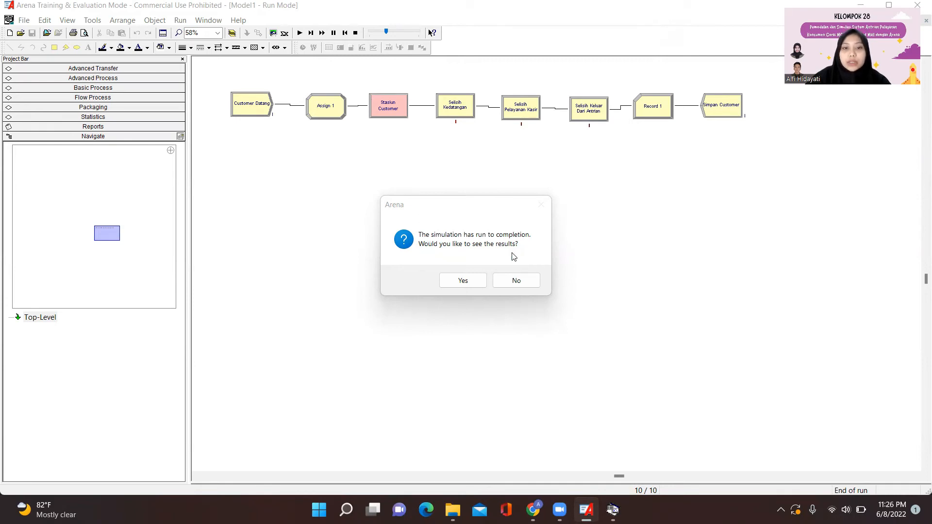
click(479, 283)
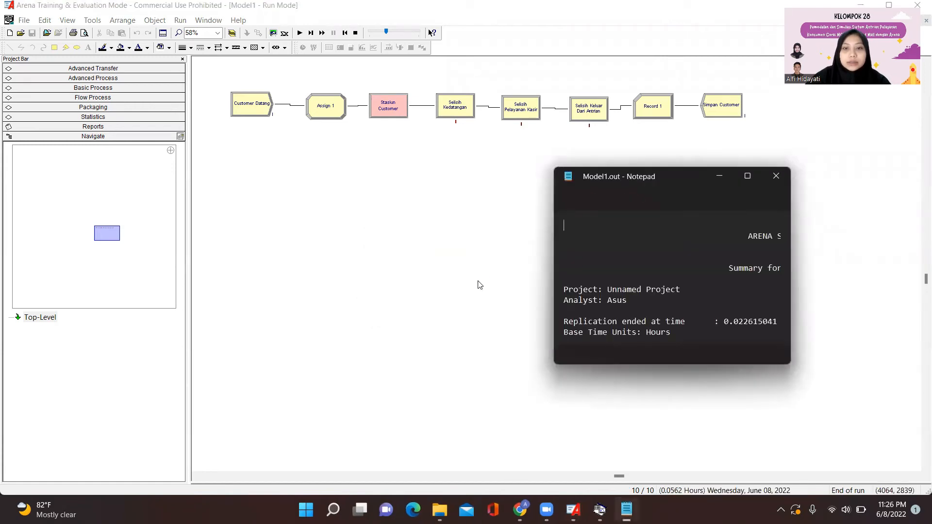
Step: Enlarge the Model1.out report and highlight the end time of replication 1
click(748, 176)
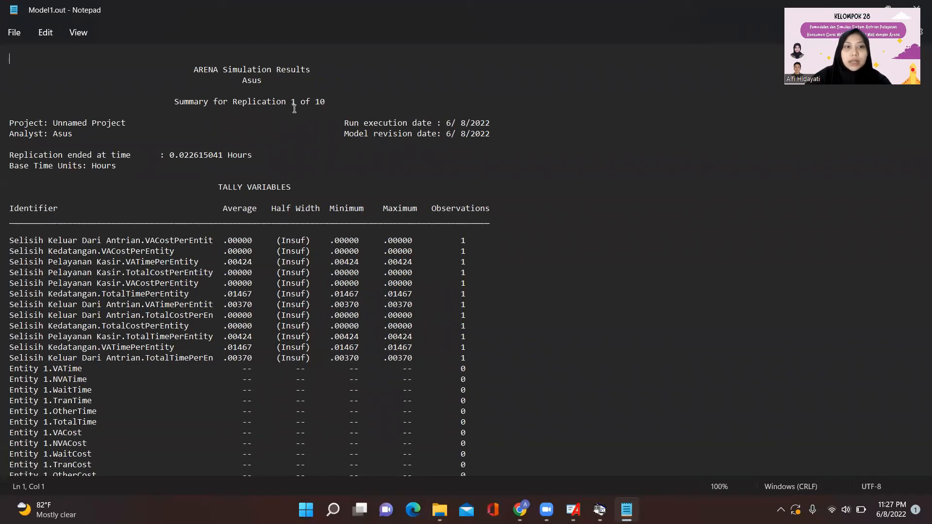
click(170, 155)
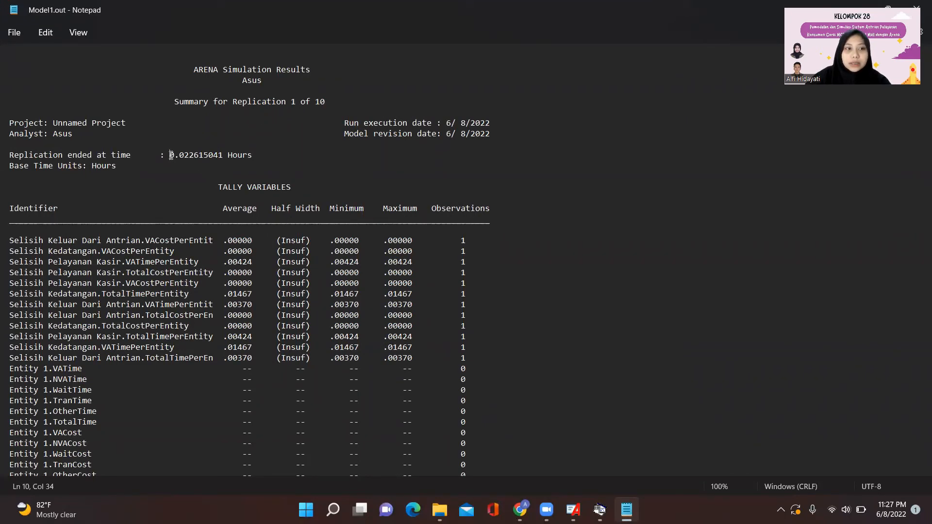
drag(170, 155, 224, 156)
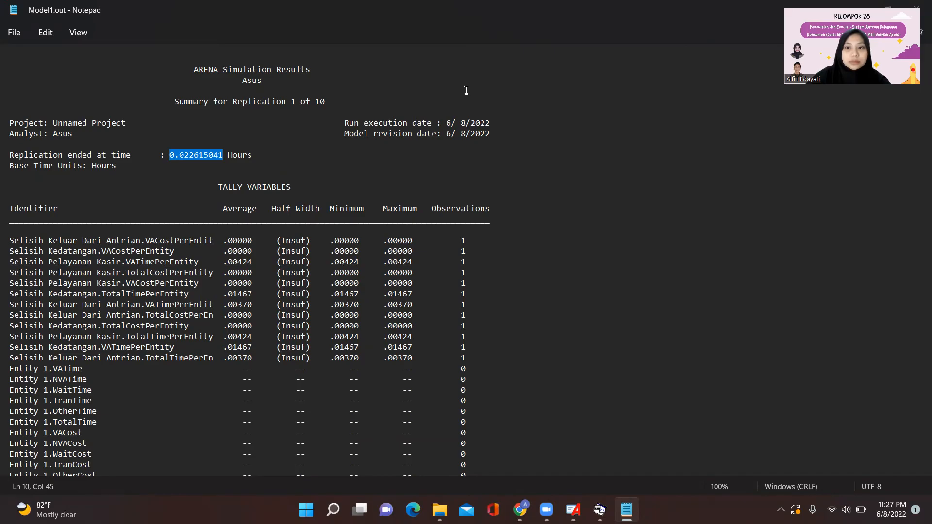
key(alt+Tab)
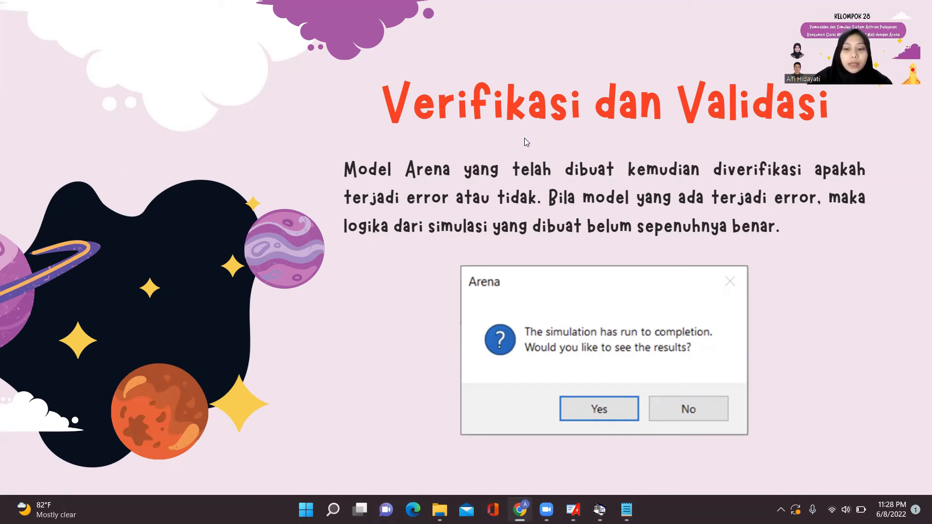
click(633, 393)
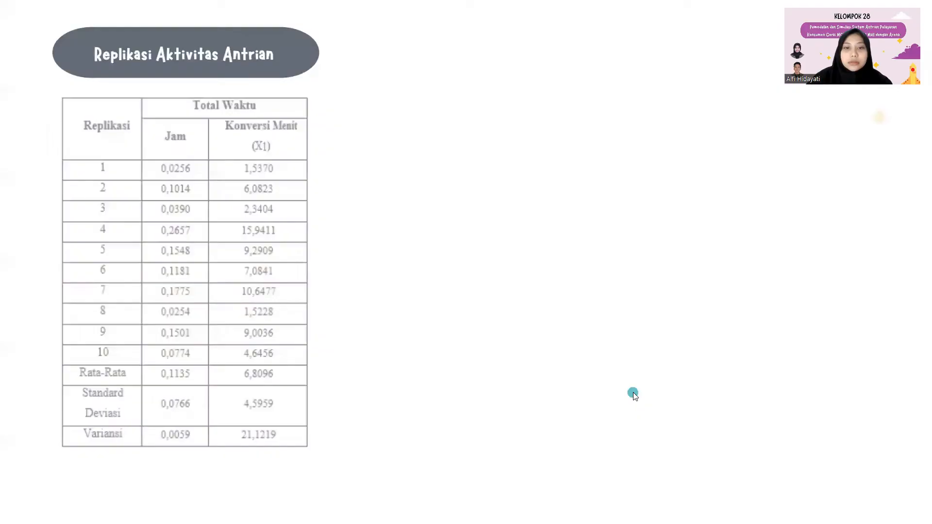